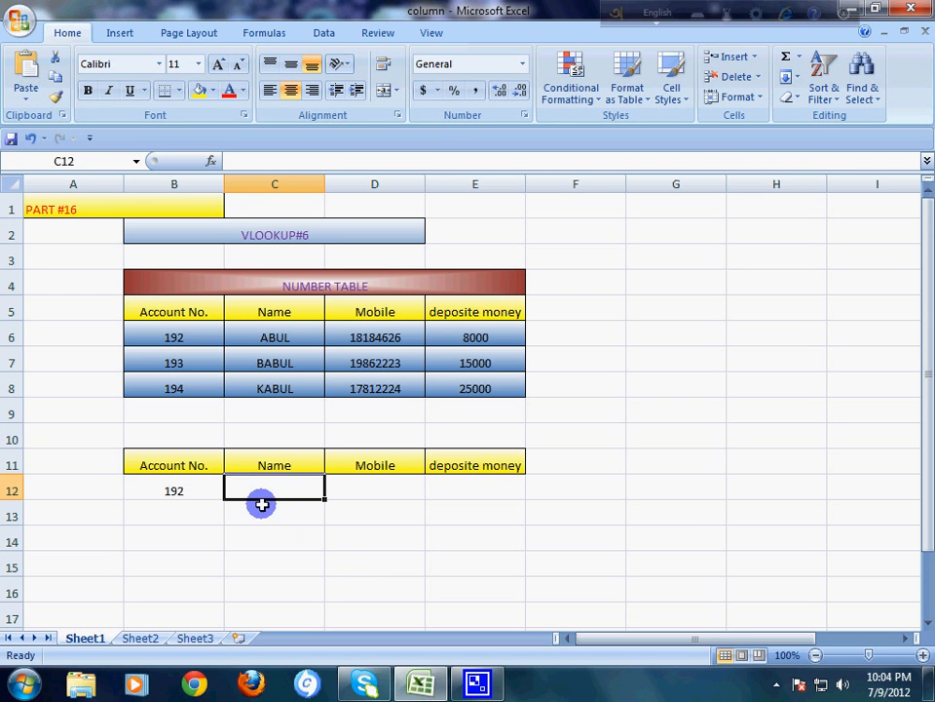
pyautogui.click(205, 493)
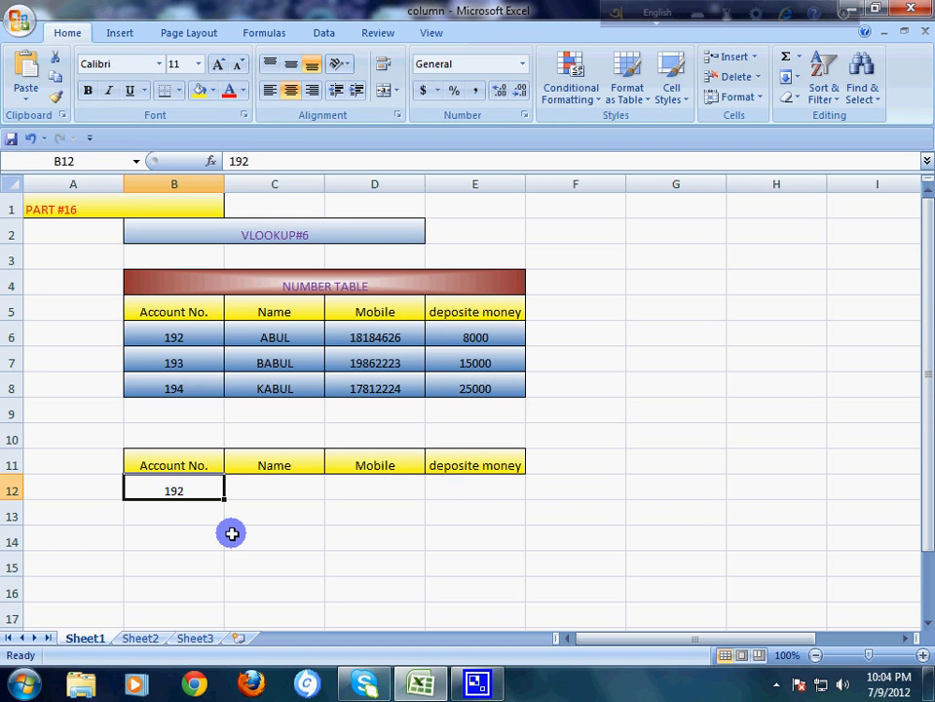
pyautogui.click(263, 492)
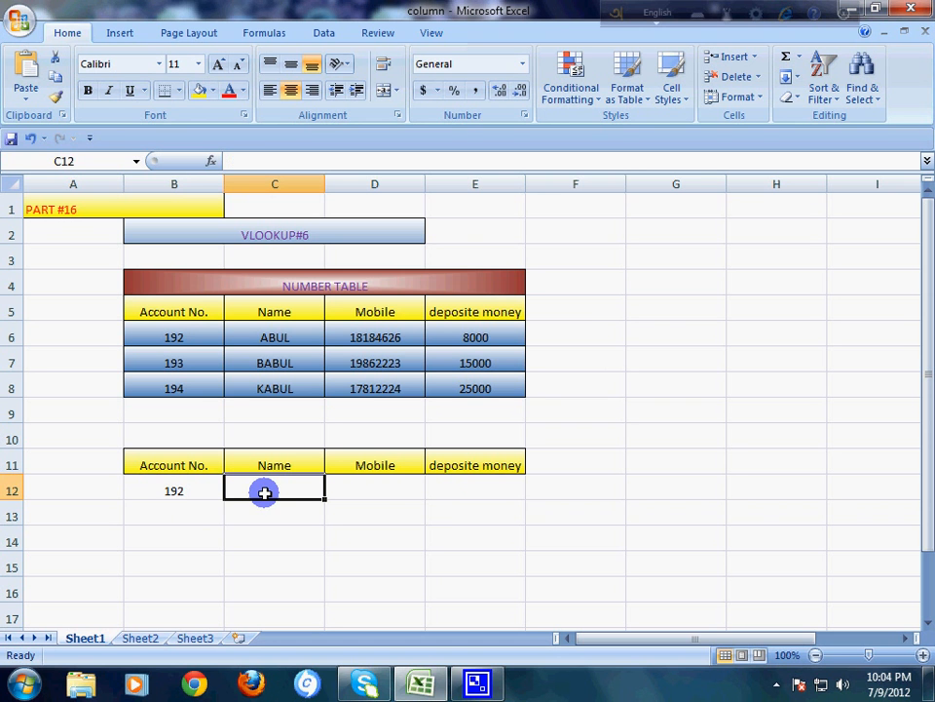
pyautogui.click(378, 494)
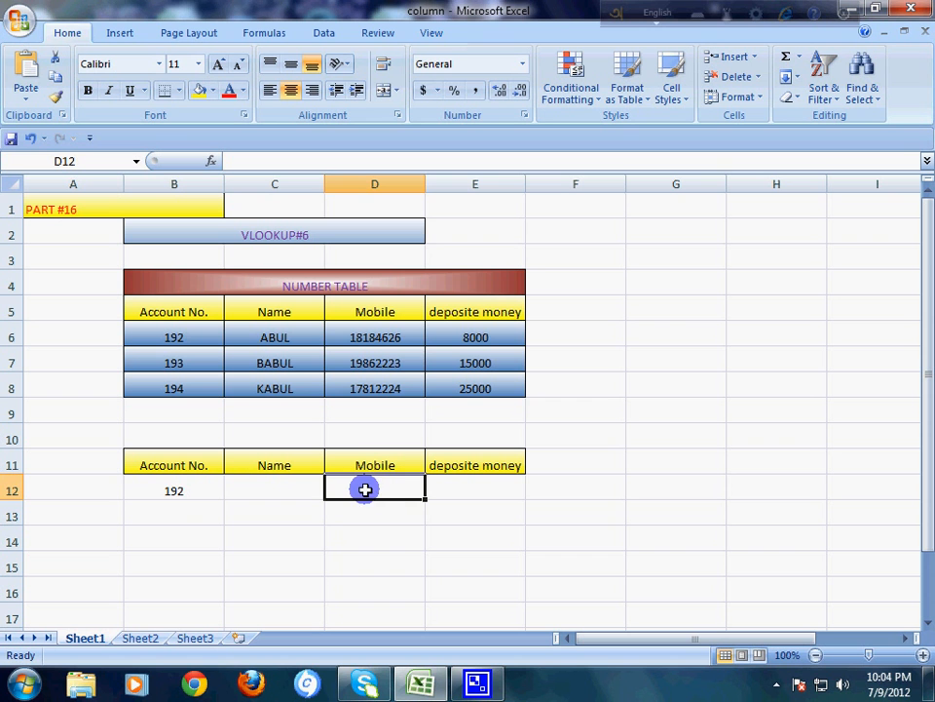
pyautogui.click(454, 486)
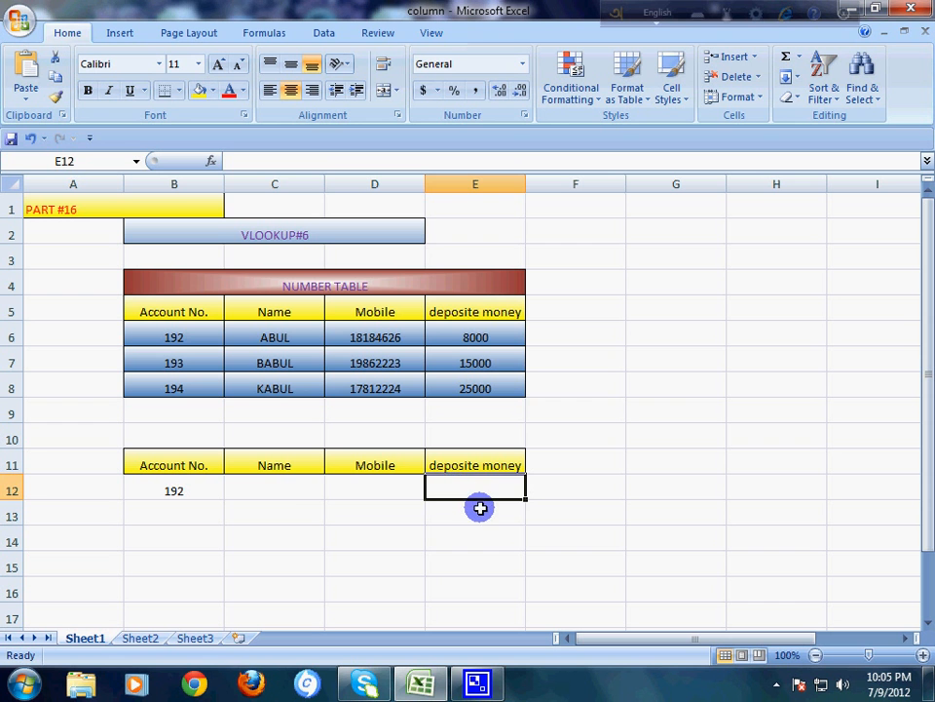
# Step: Start a VLOOKUP formula in cell C12 under Name, using the absolute reference $B$12 as the lookup value
pyautogui.click(287, 498)
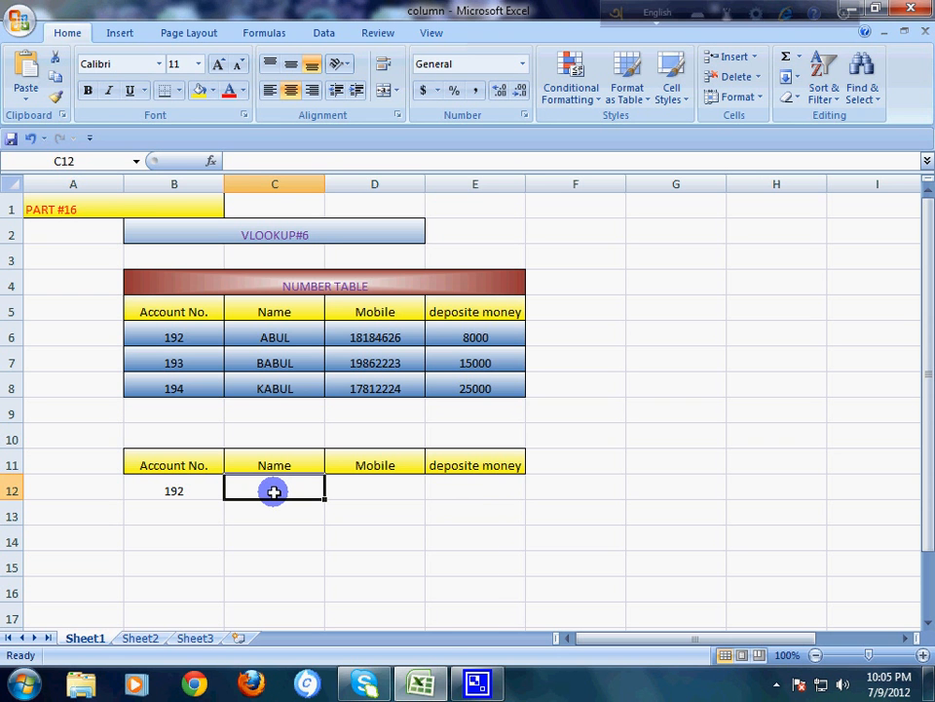
pyautogui.write('=')
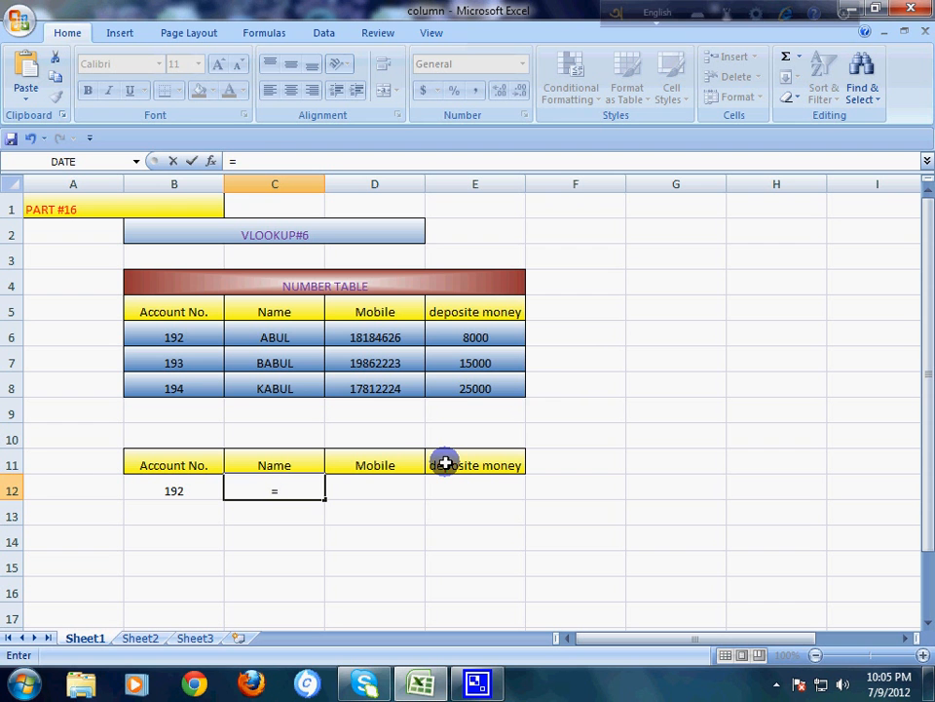
pyautogui.write('vl')
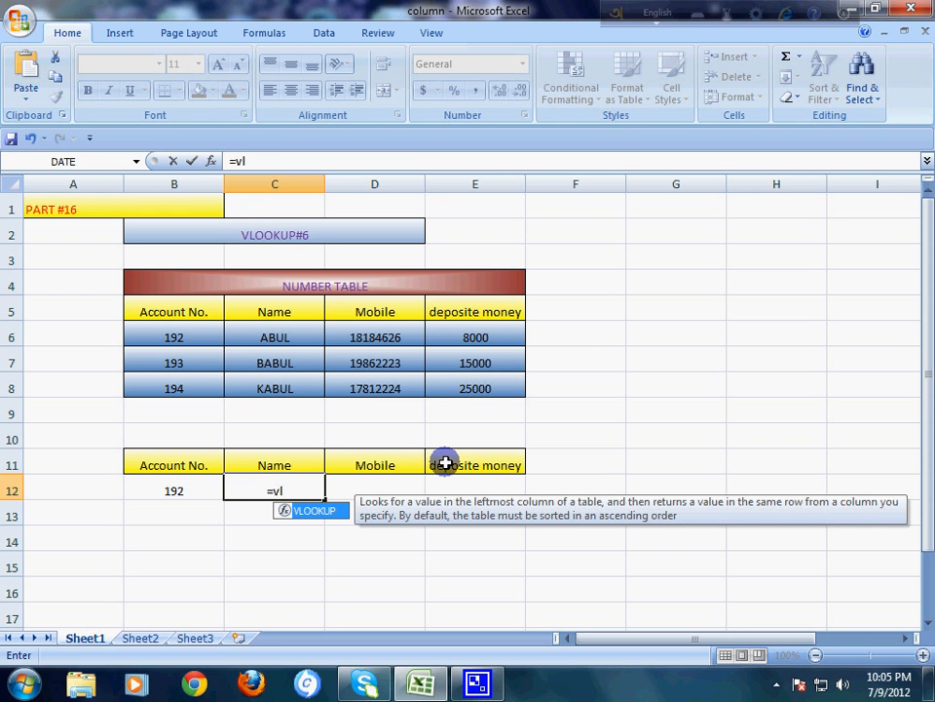
pyautogui.press('Tab')
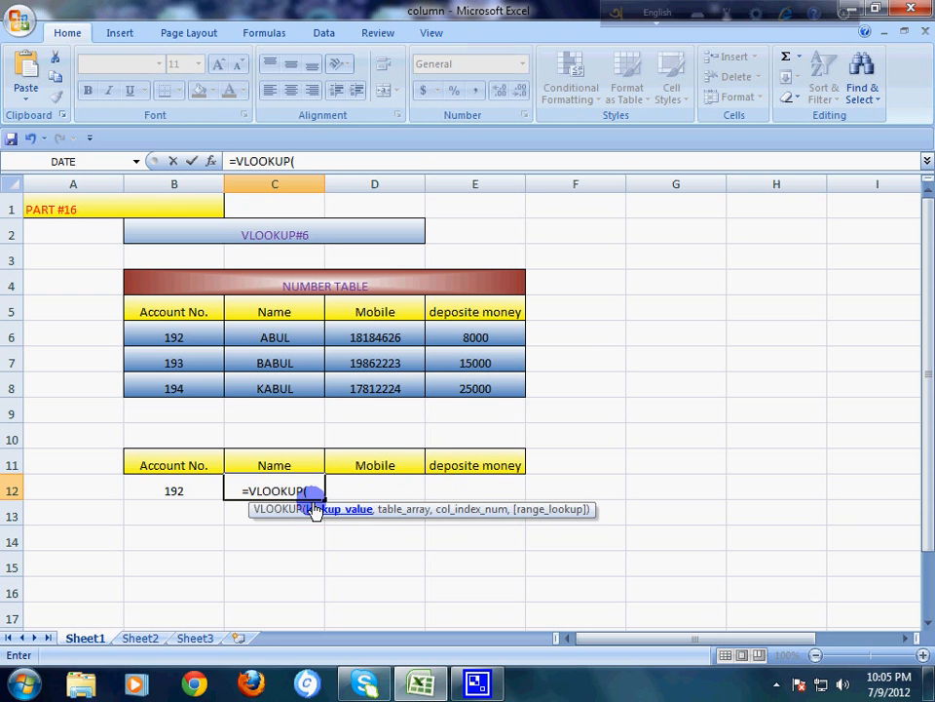
pyautogui.moveTo(453, 507); pyautogui.dragTo(393, 426)
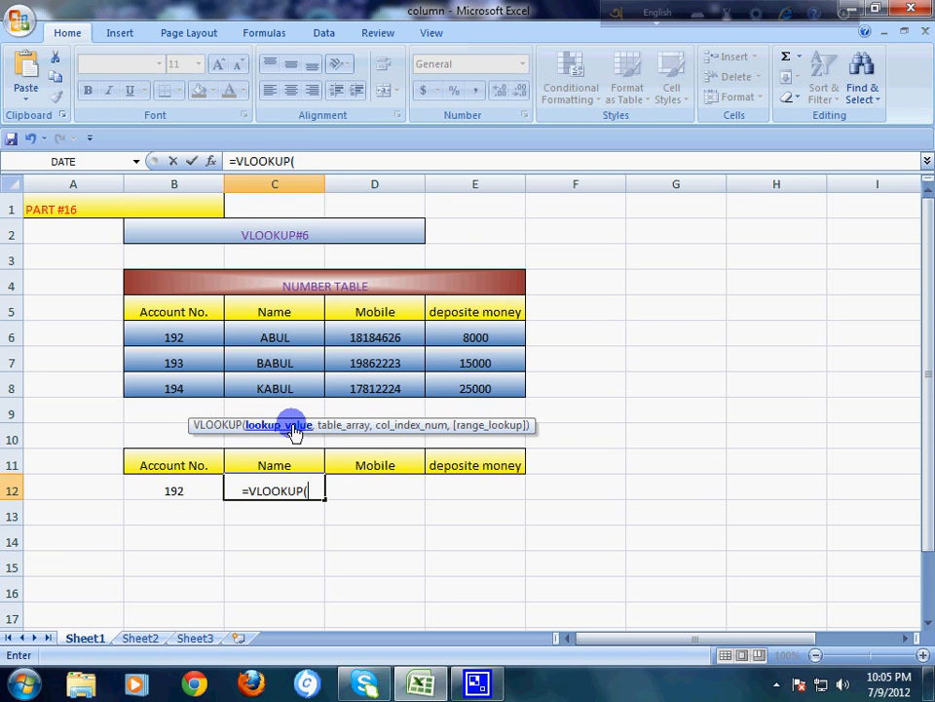
pyautogui.click(184, 491)
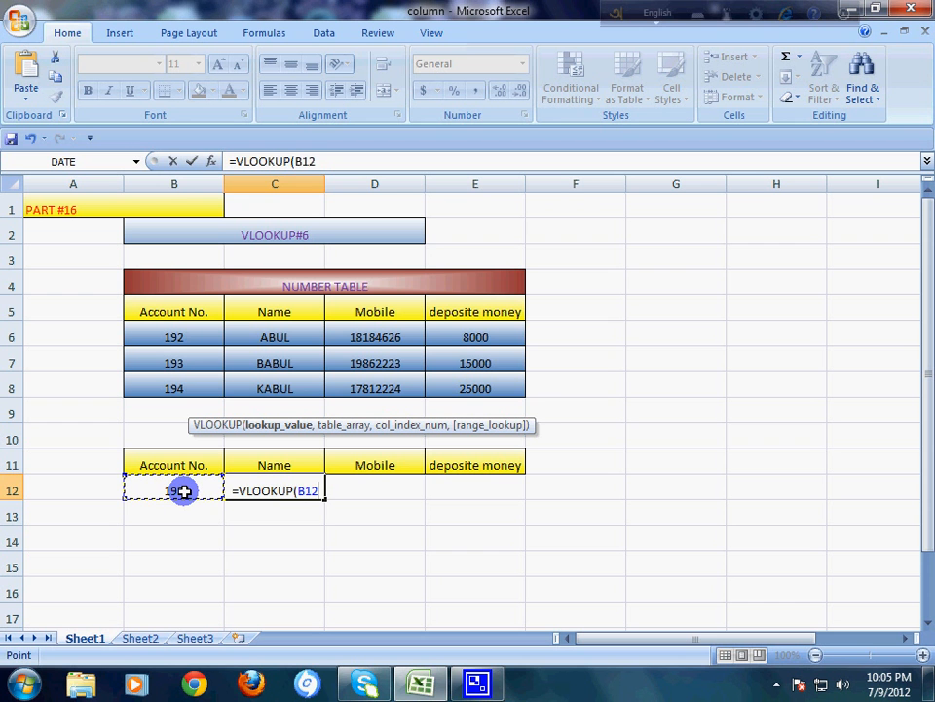
pyautogui.press('F4')
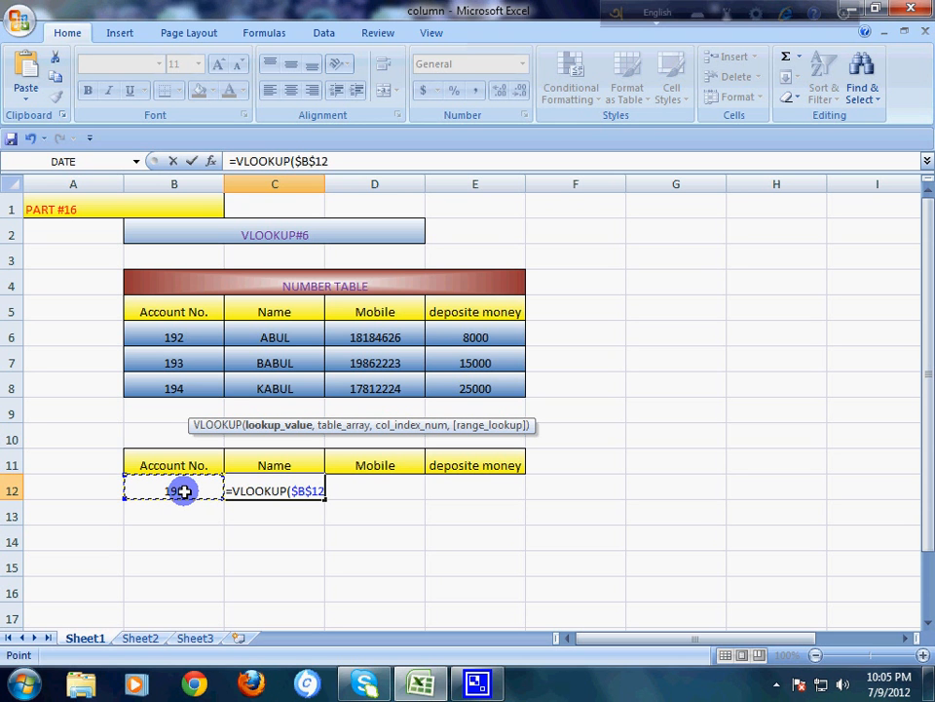
# Step: Complete the VLOOKUP formula with the absolute table array $B$6:$E$8 and column index 2
pyautogui.write(',')
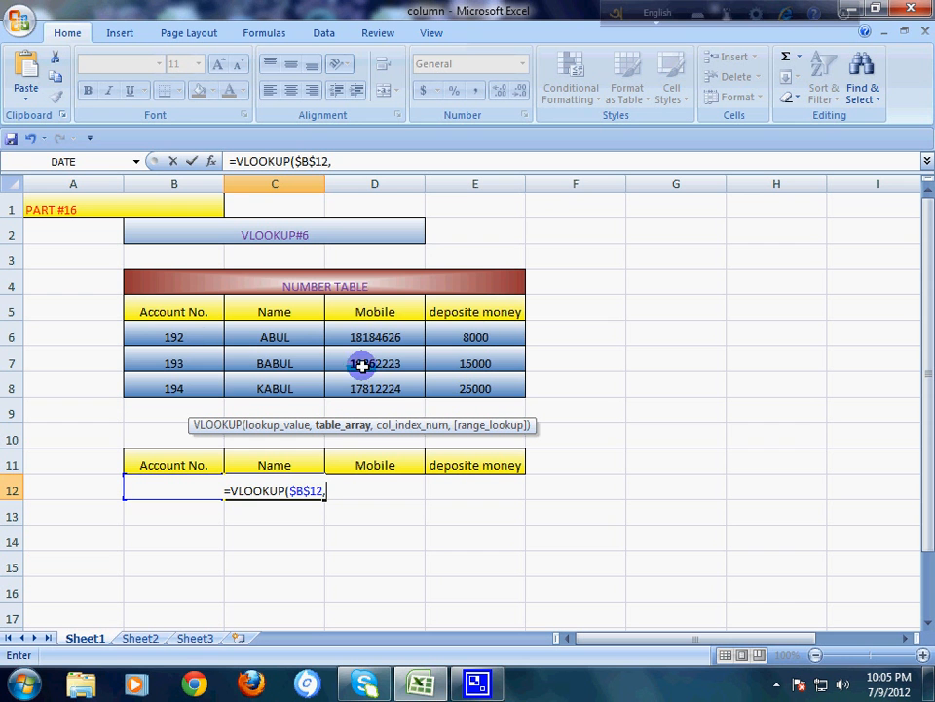
pyautogui.moveTo(163, 331); pyautogui.dragTo(513, 386)
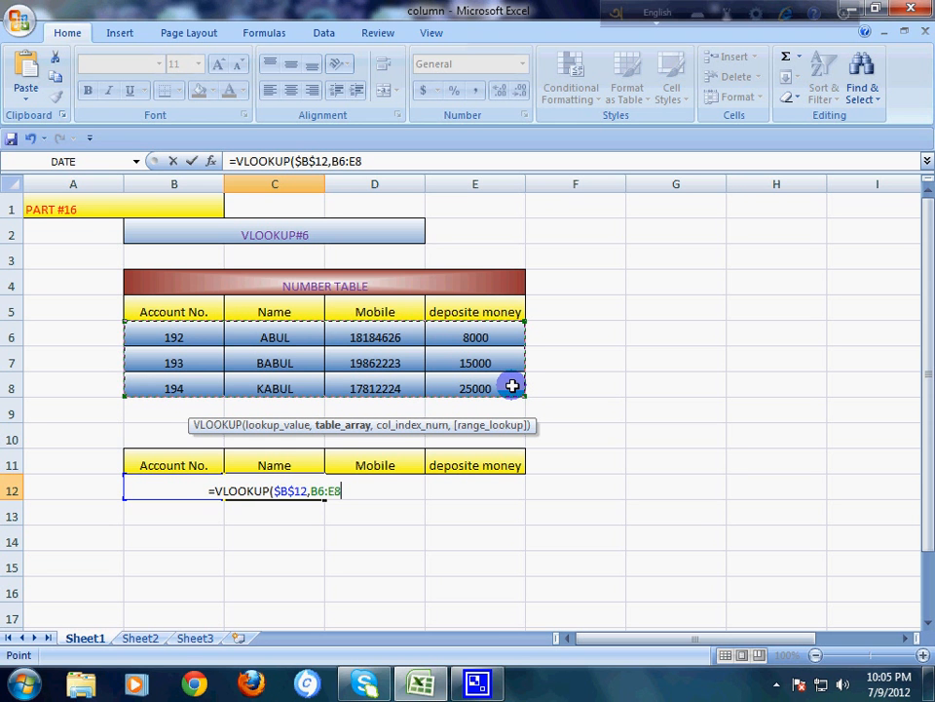
pyautogui.press('F4')
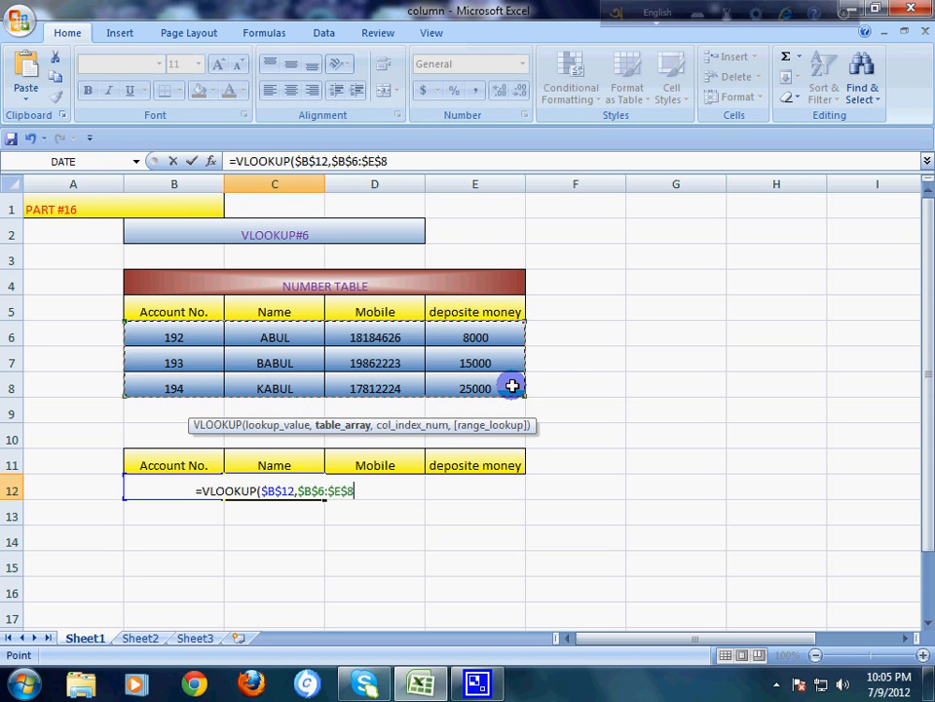
pyautogui.write(',')
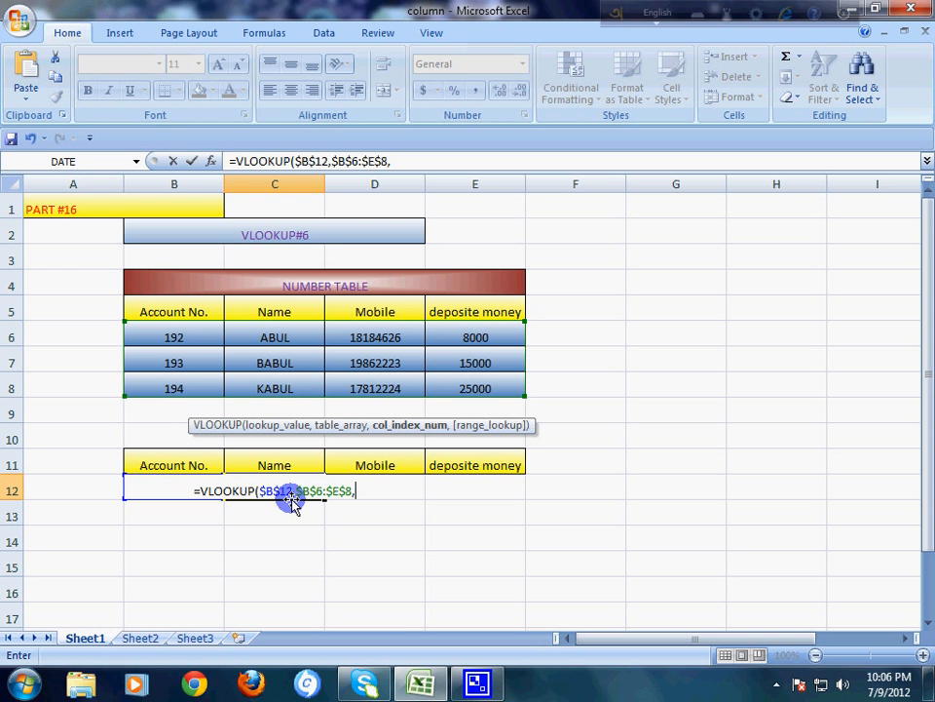
pyautogui.write('2)')
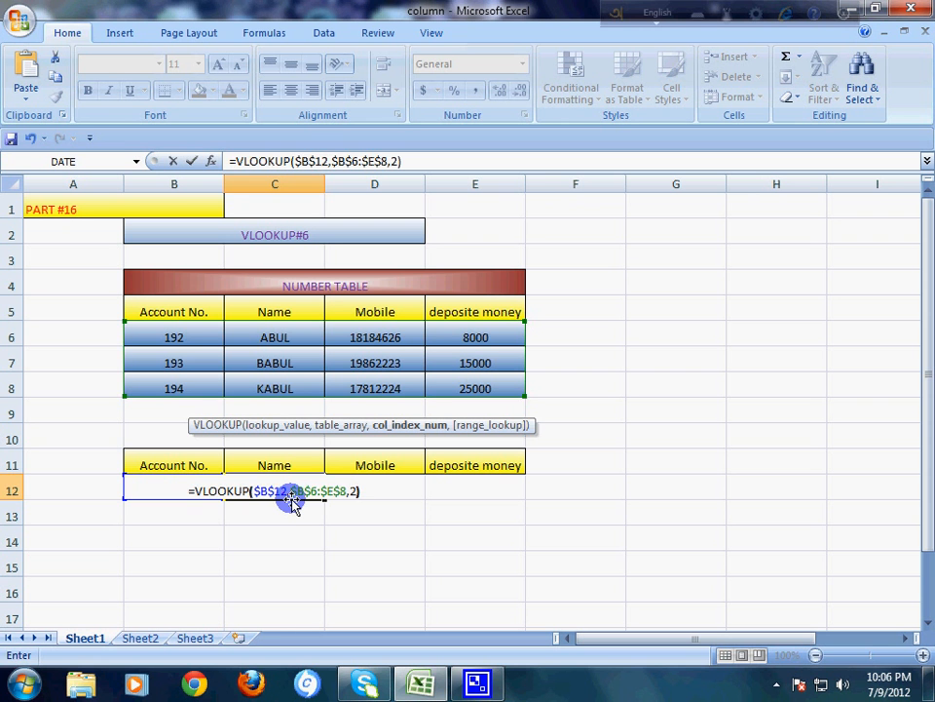
pyautogui.press('Return')
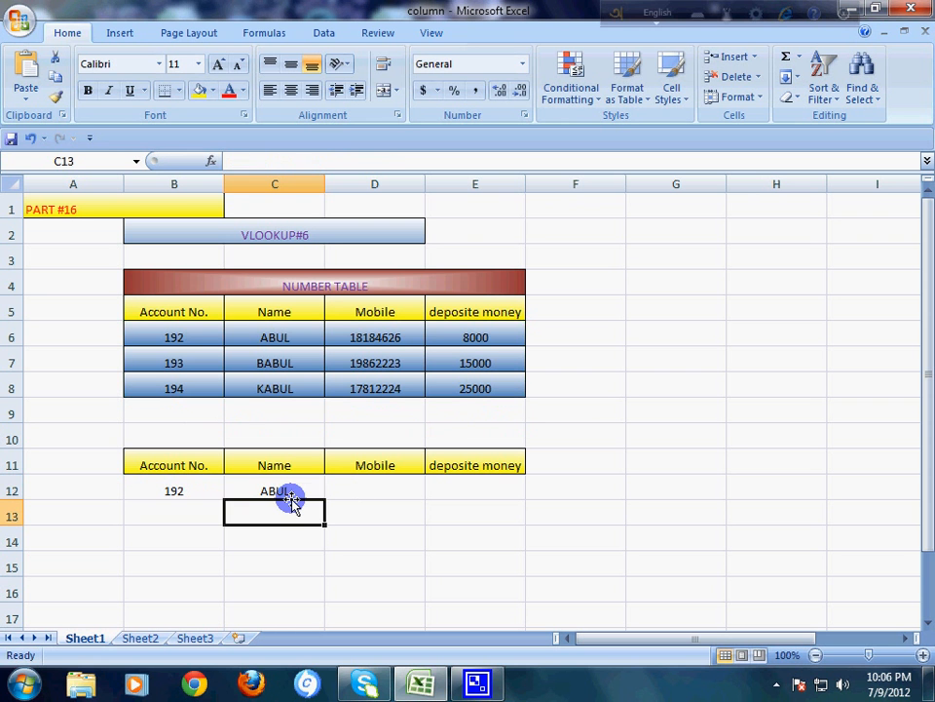
# Step: Try to fill the VLOOKUP formula from C12 across the Mobile and deposite money cells D12:E12
pyautogui.click(277, 489)
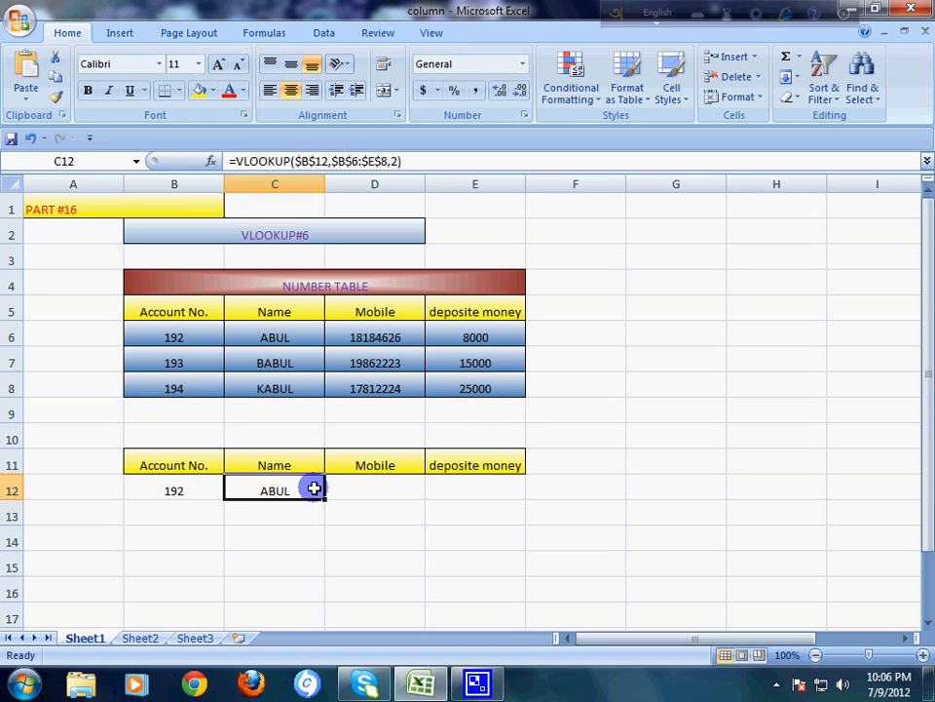
pyautogui.click(385, 487)
pyautogui.click(469, 485)
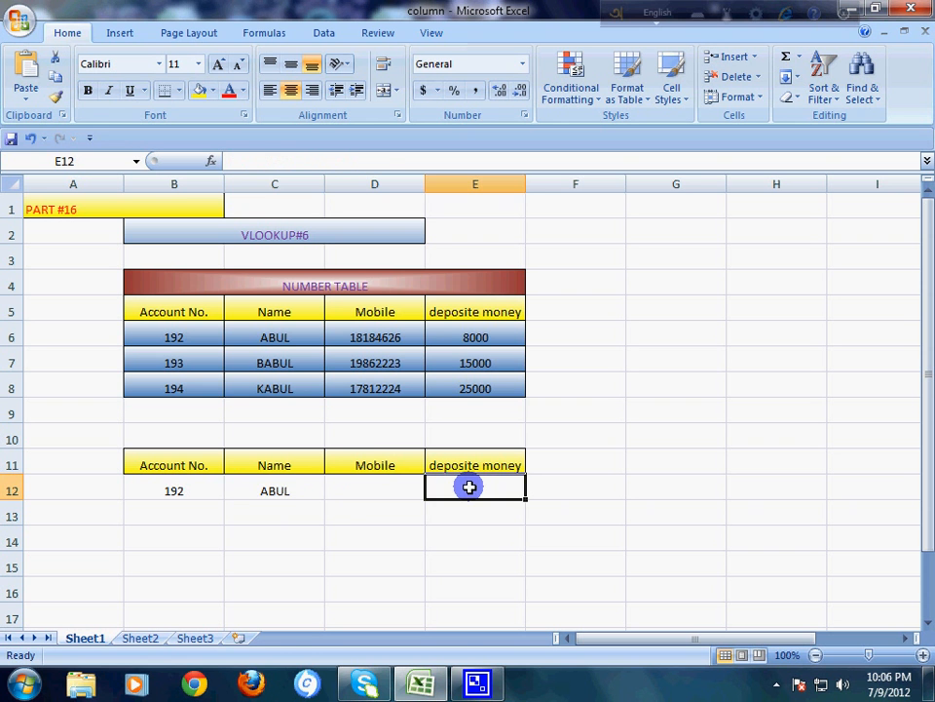
pyautogui.click(318, 500)
pyautogui.moveTo(325, 499); pyautogui.dragTo(486, 500)
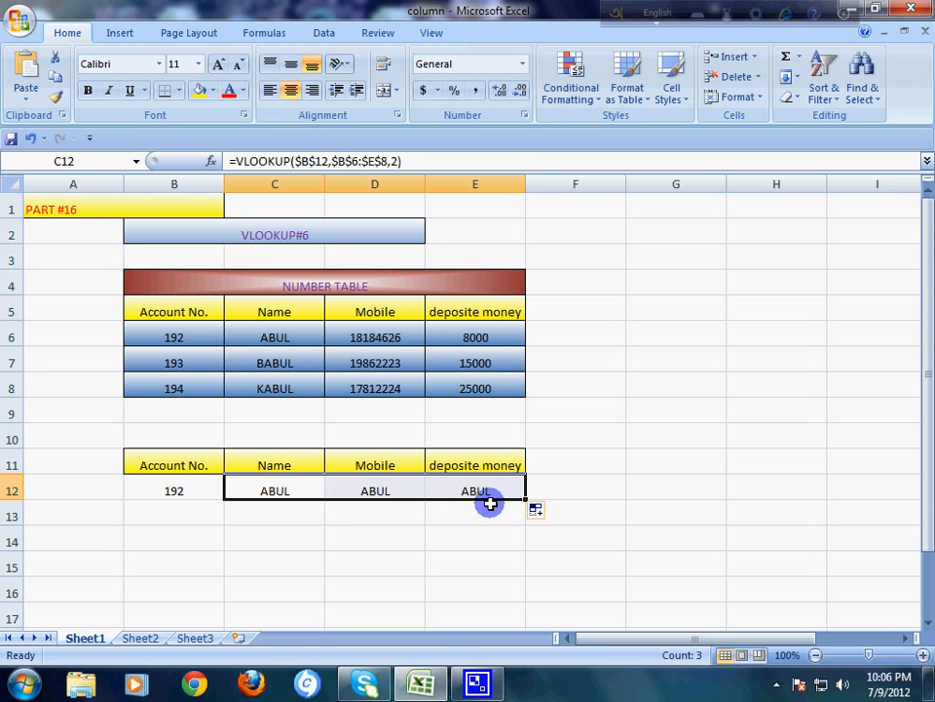
# Step: Clear the copied formulas from cells D12 and E12
pyautogui.click(375, 491)
pyautogui.press('BackSpace')
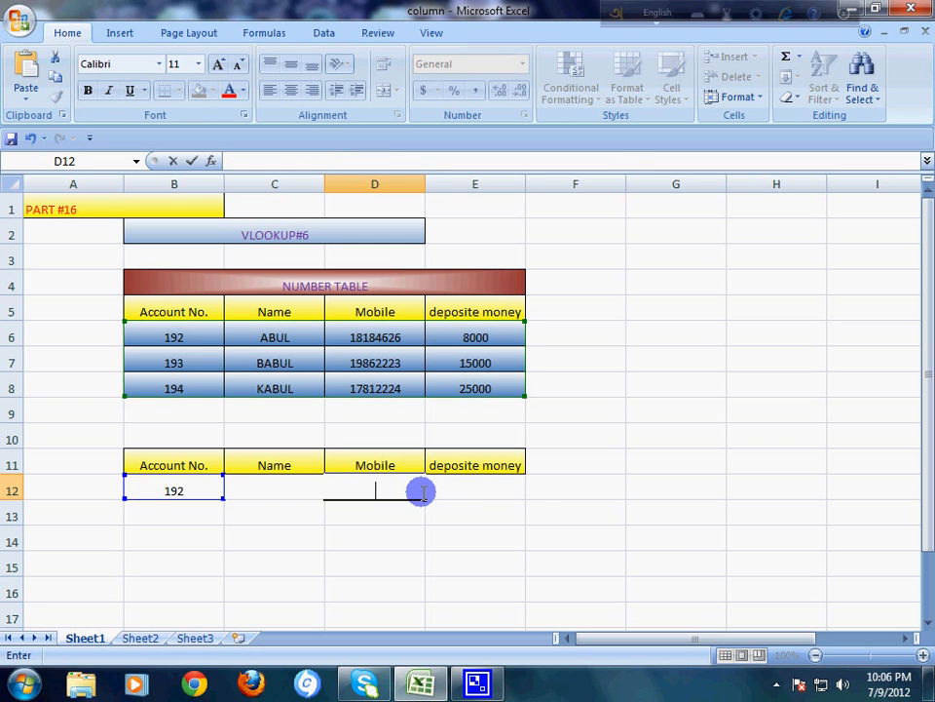
pyautogui.click(476, 531)
pyautogui.click(460, 492)
pyautogui.press('BackSpace')
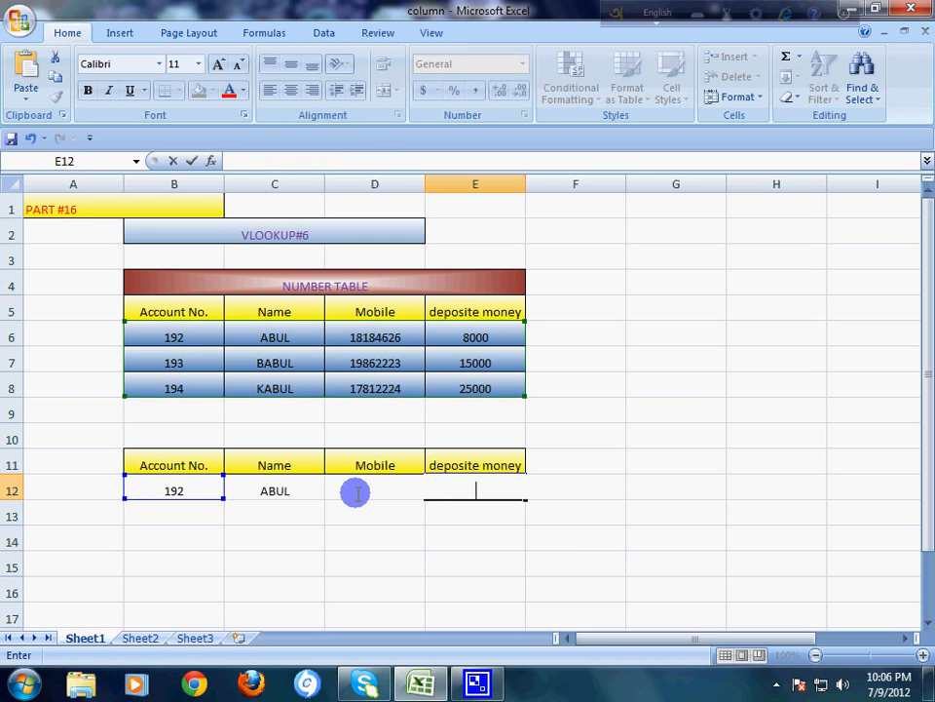
# Step: Set the column index argument of the VLOOKUP formula in C12 to COLUMN(B6:E8)
pyautogui.click(304, 491)
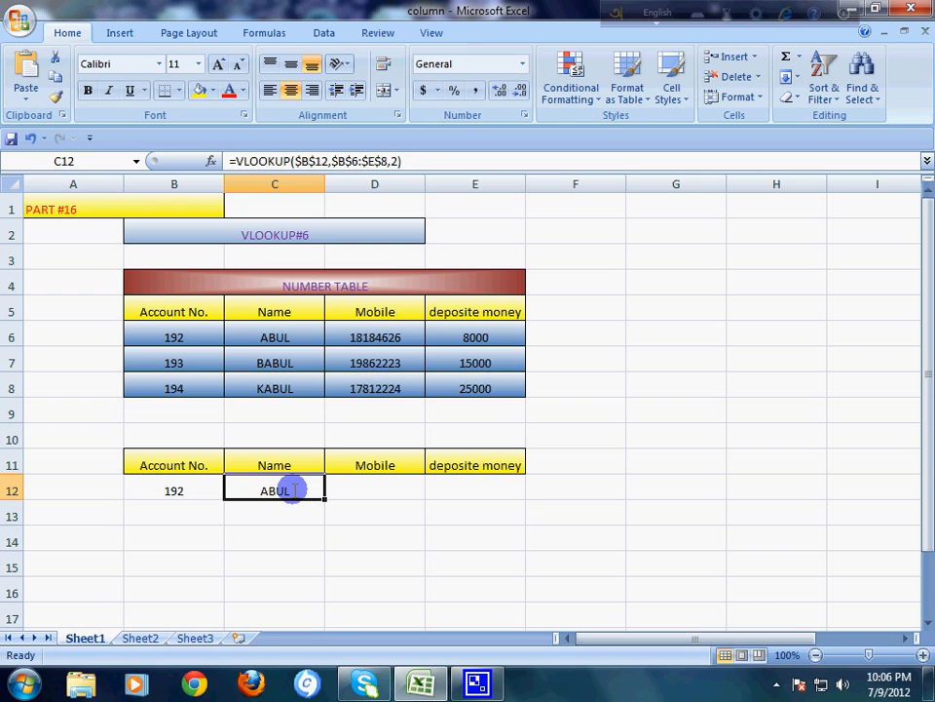
pyautogui.doubleClick(293, 490)
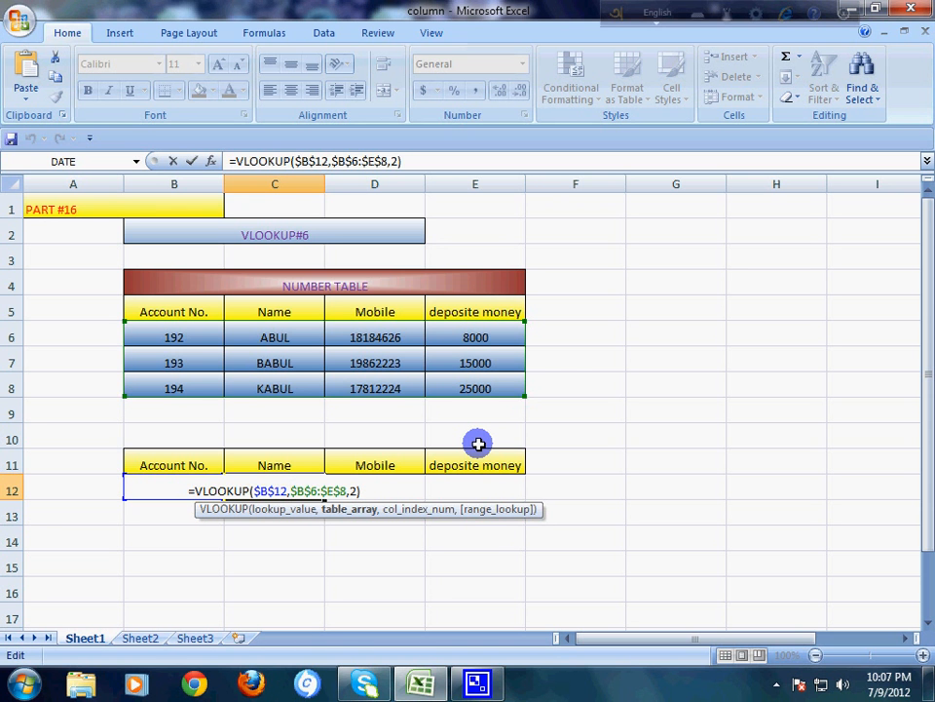
pyautogui.press('Right')
pyautogui.press('Right')
pyautogui.press('Right')
pyautogui.press('Right')
pyautogui.press('Right')
pyautogui.press('Right')
pyautogui.press('Right')
pyautogui.press('Right')
pyautogui.press('Right')
pyautogui.press('Right')
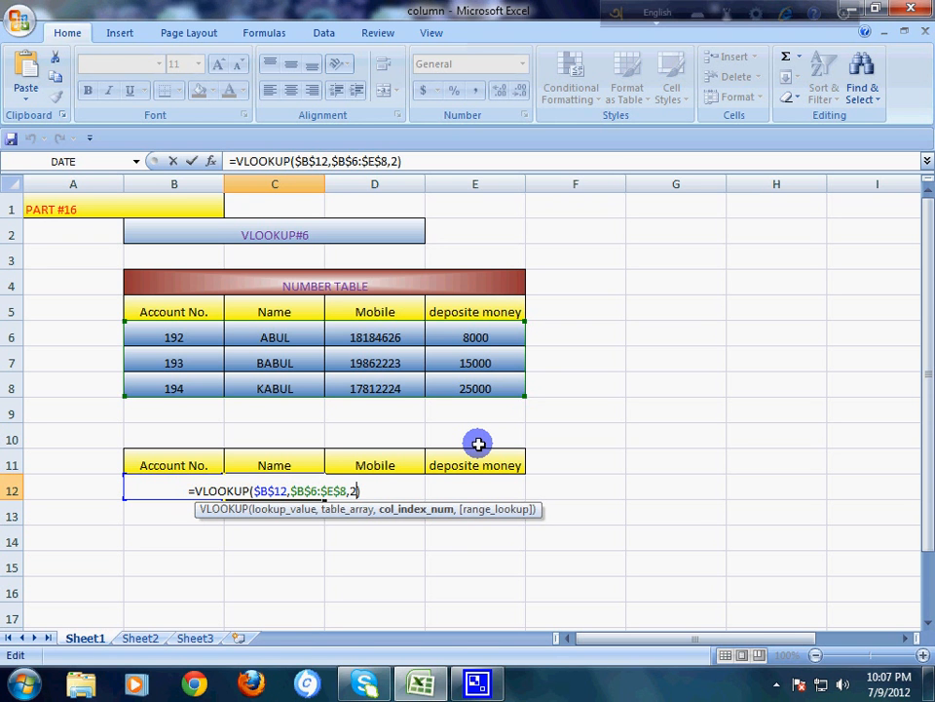
pyautogui.press('Delete')
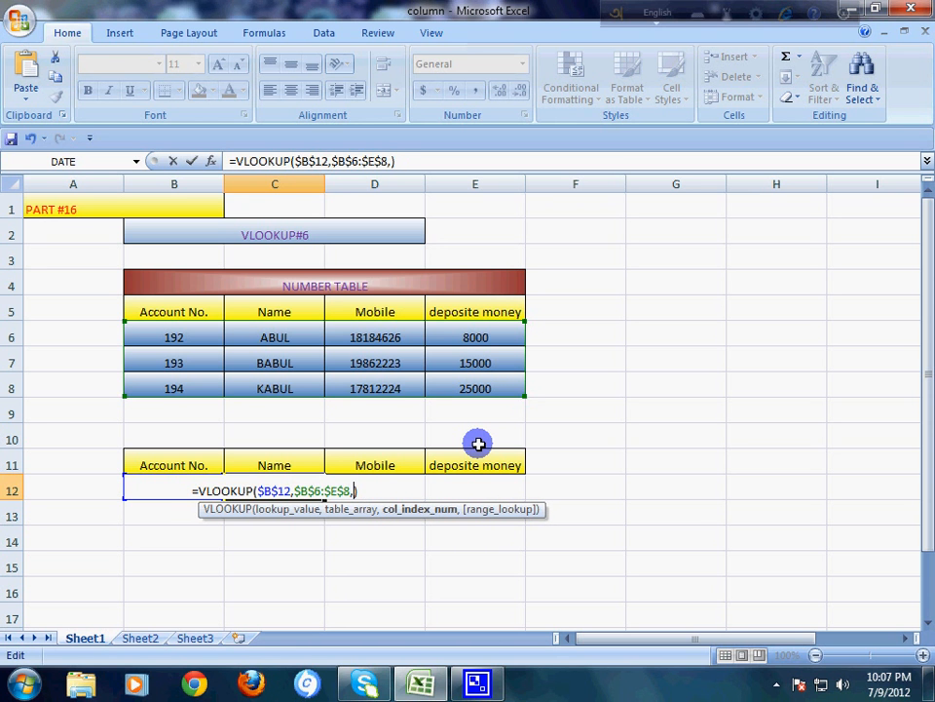
pyautogui.write('colu')
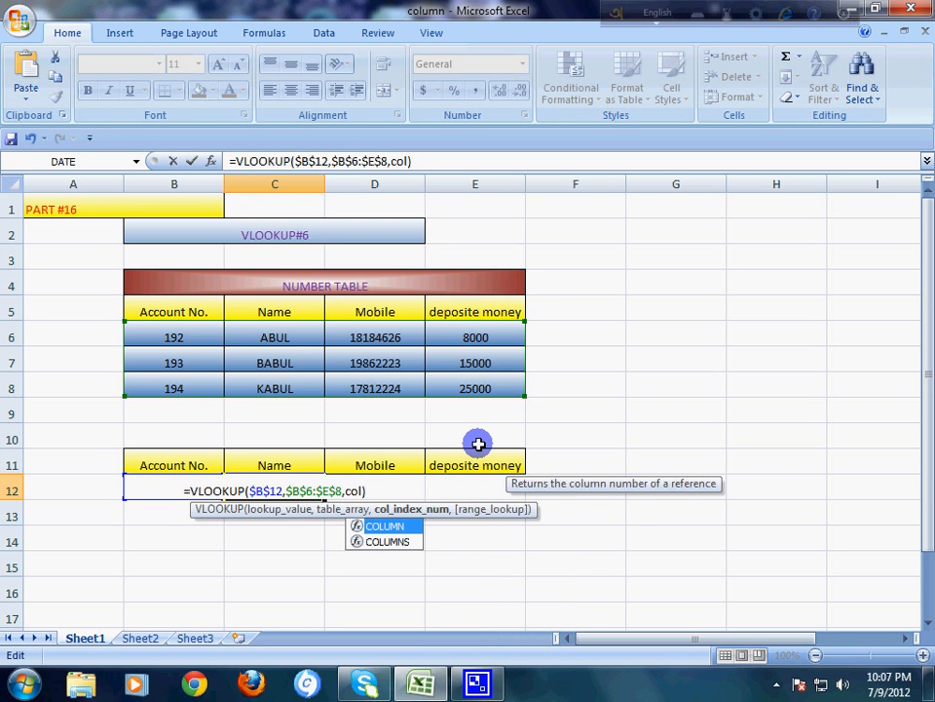
pyautogui.write('mn')
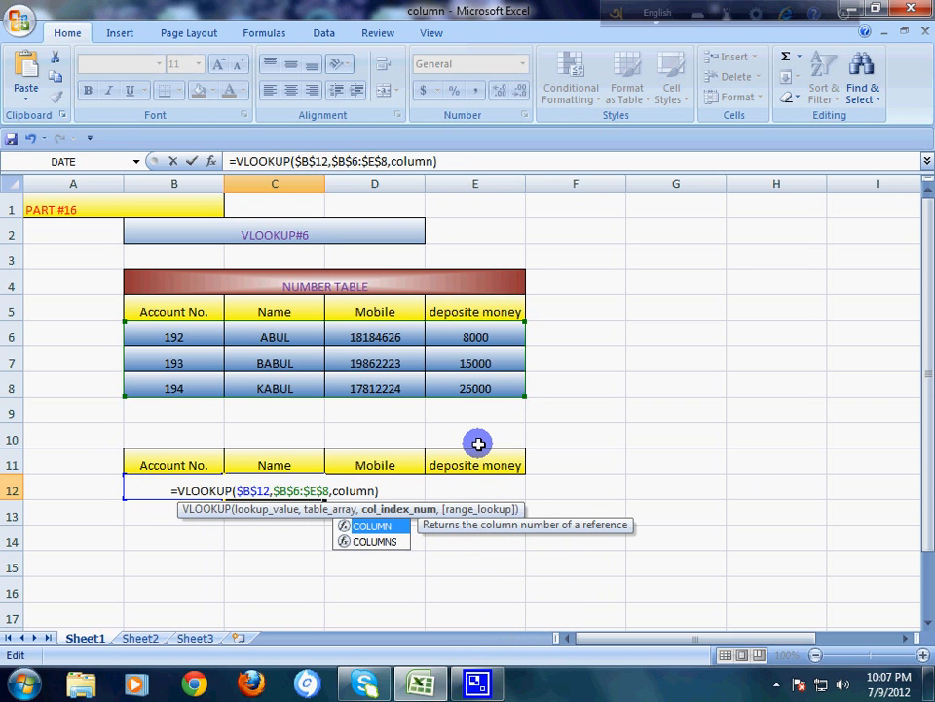
pyautogui.write('(')
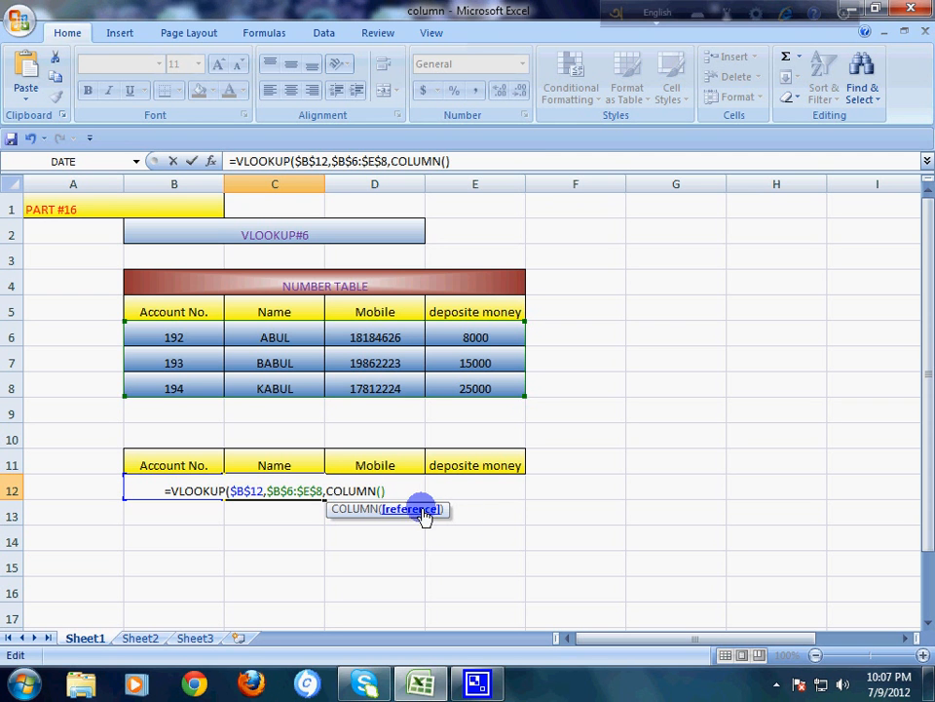
pyautogui.moveTo(160, 331); pyautogui.dragTo(497, 395)
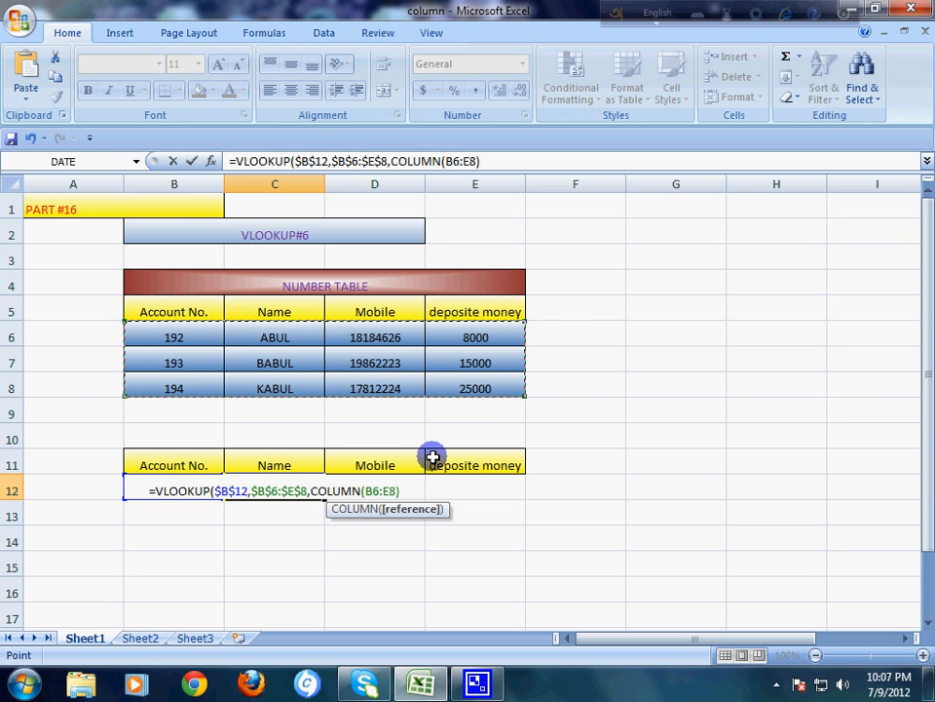
pyautogui.click(413, 491)
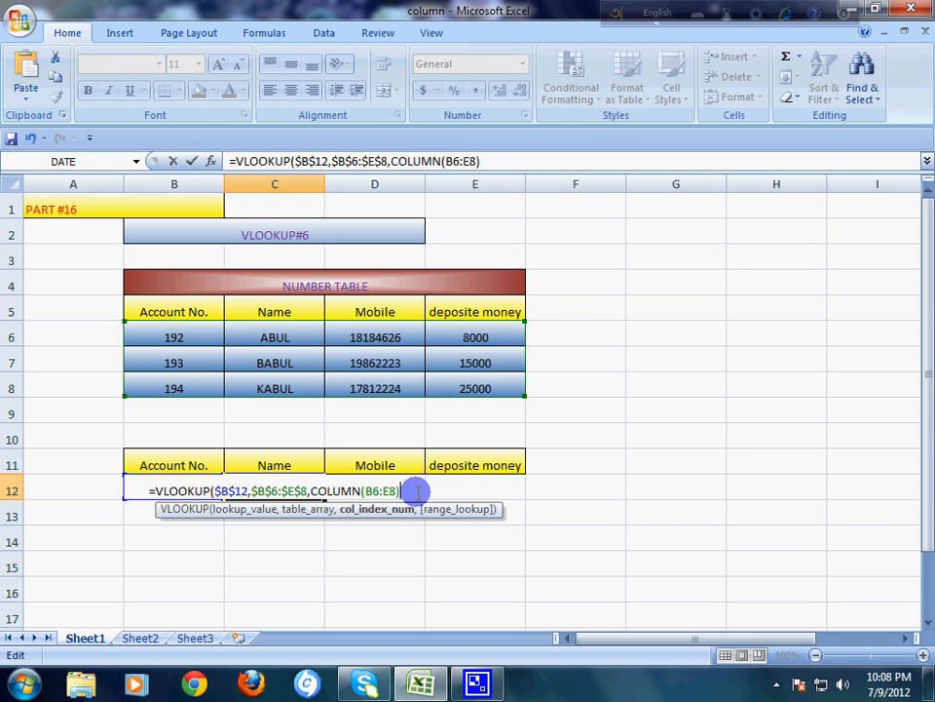
pyautogui.write(')')
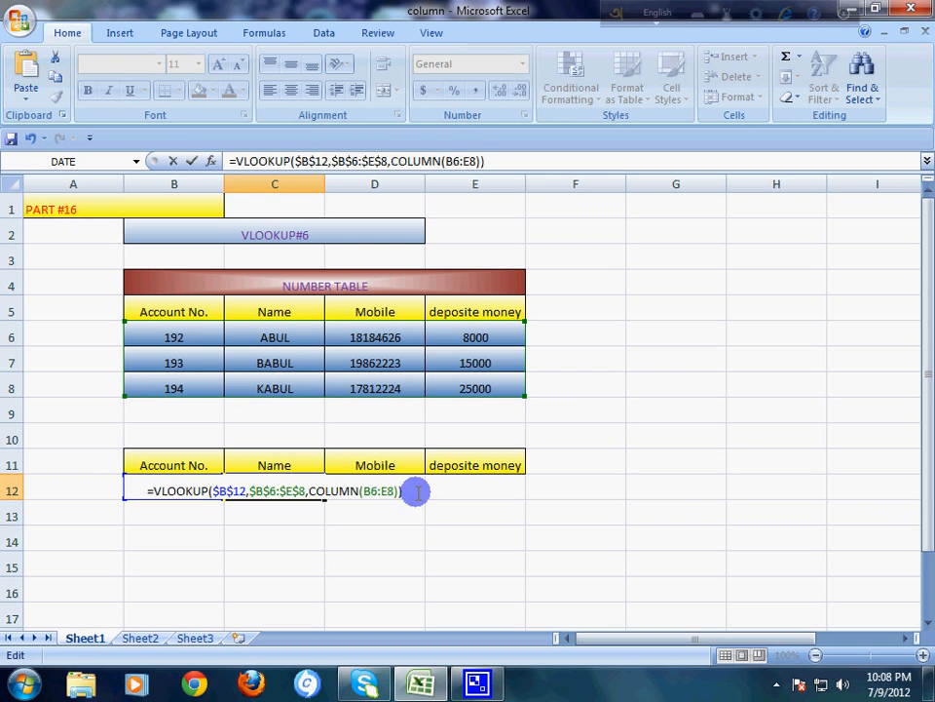
pyautogui.press('Return')
# Step: Fill the formula from C12 across D12:E12 for the Mobile and deposite money columns
pyautogui.click(274, 490)
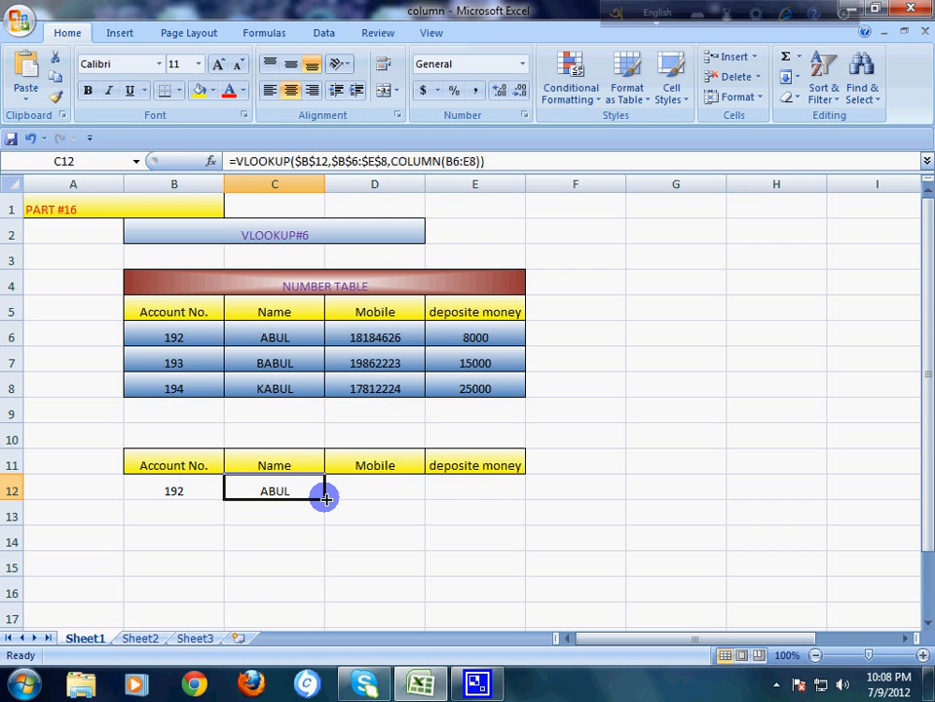
pyautogui.moveTo(319, 495); pyautogui.dragTo(470, 491)
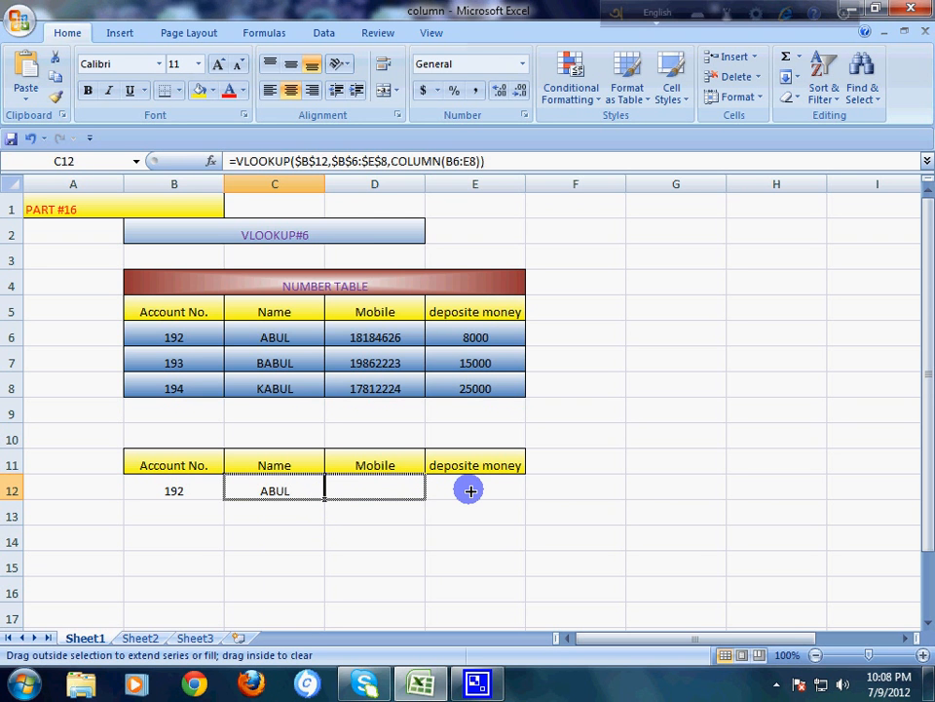
pyautogui.moveTo(470, 491); pyautogui.dragTo(494, 488)
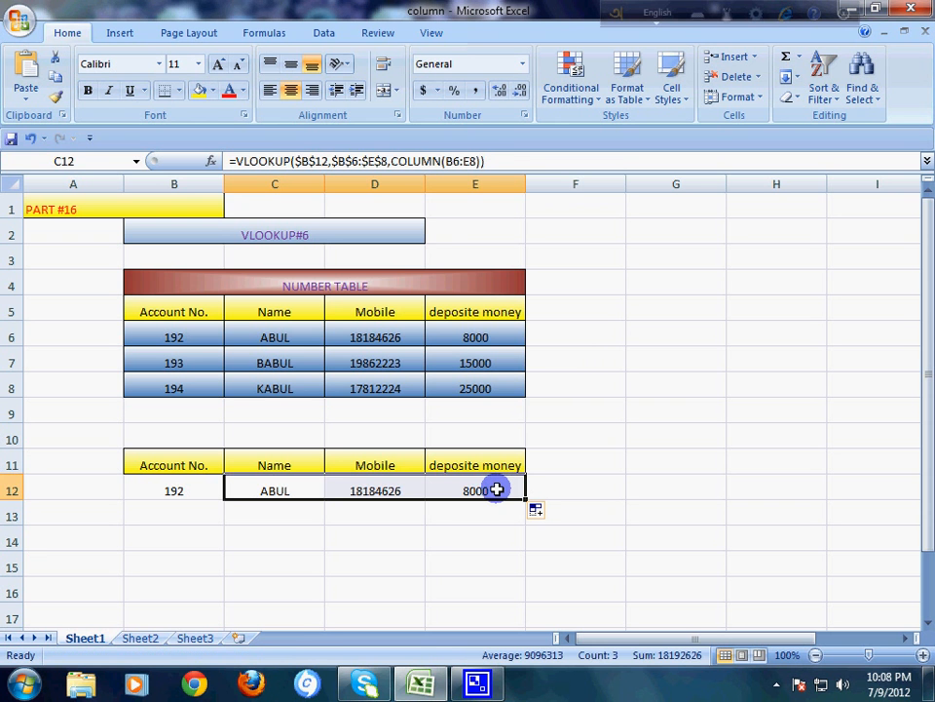
# Step: Inspect the copied VLOOKUP formulas in the Mobile cell D12 and the deposite money cell E12
pyautogui.click(409, 549)
pyautogui.click(380, 485)
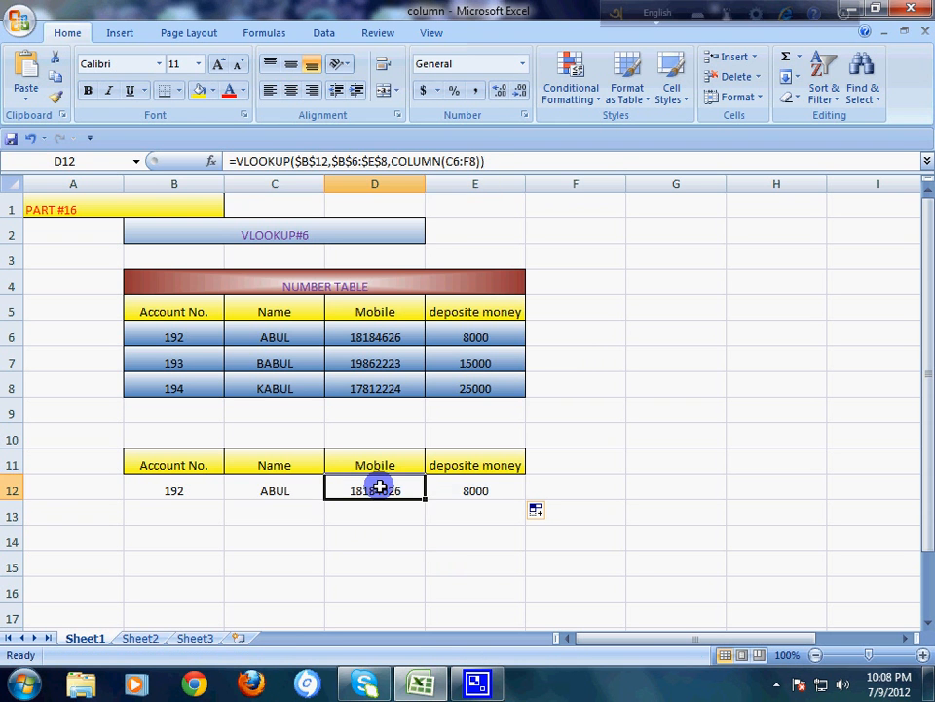
pyautogui.click(463, 493)
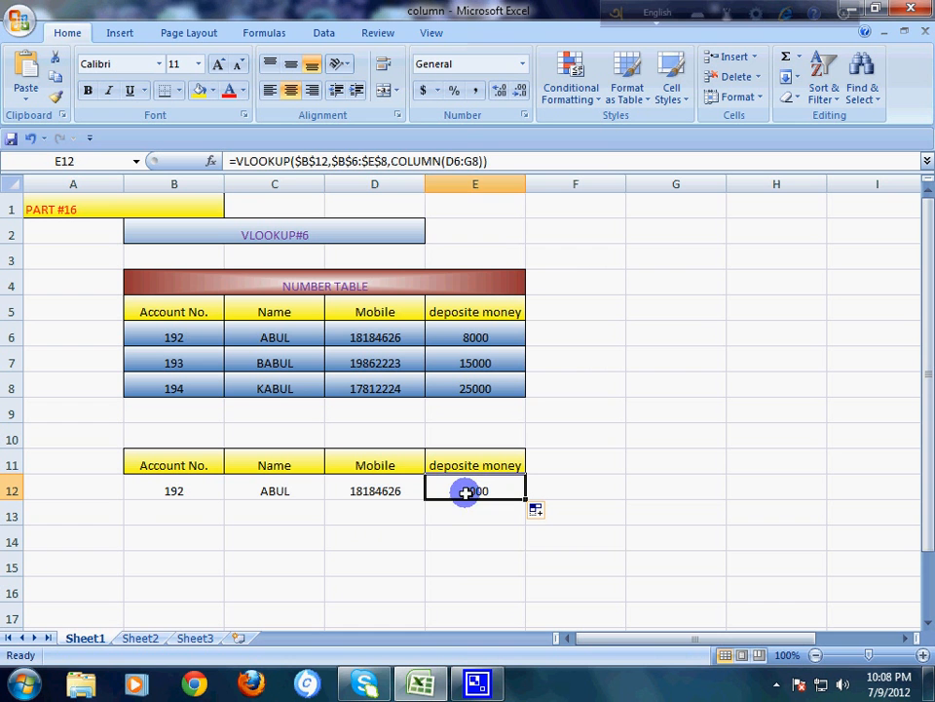
# Step: Change the lookup account number in B12 to the second account number in the NUMBER TABLE
pyautogui.click(164, 495)
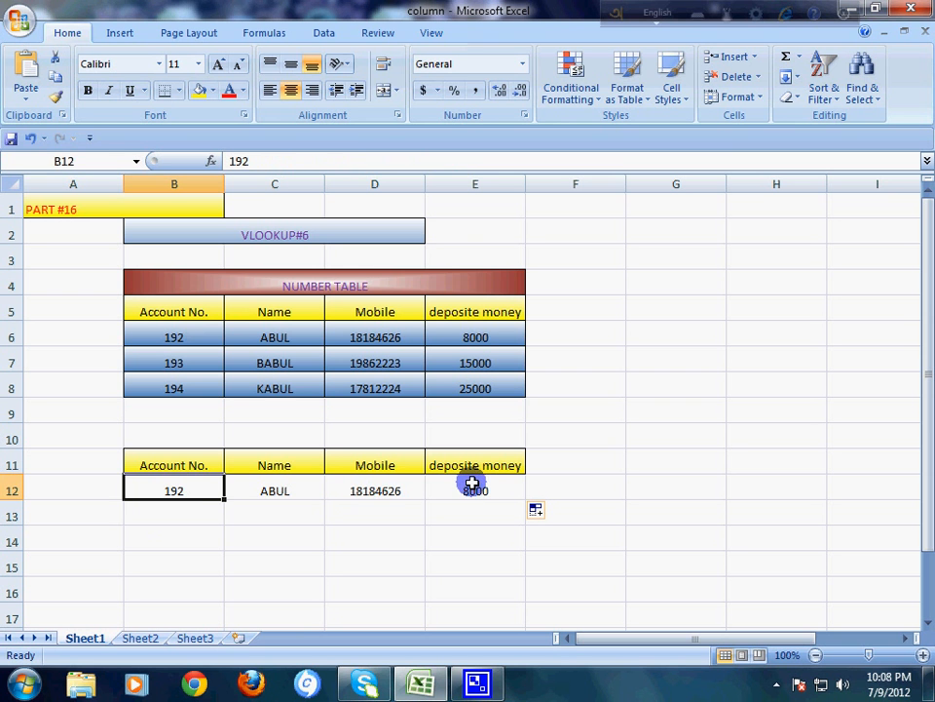
pyautogui.doubleClick(174, 488)
pyautogui.press('BackSpace')
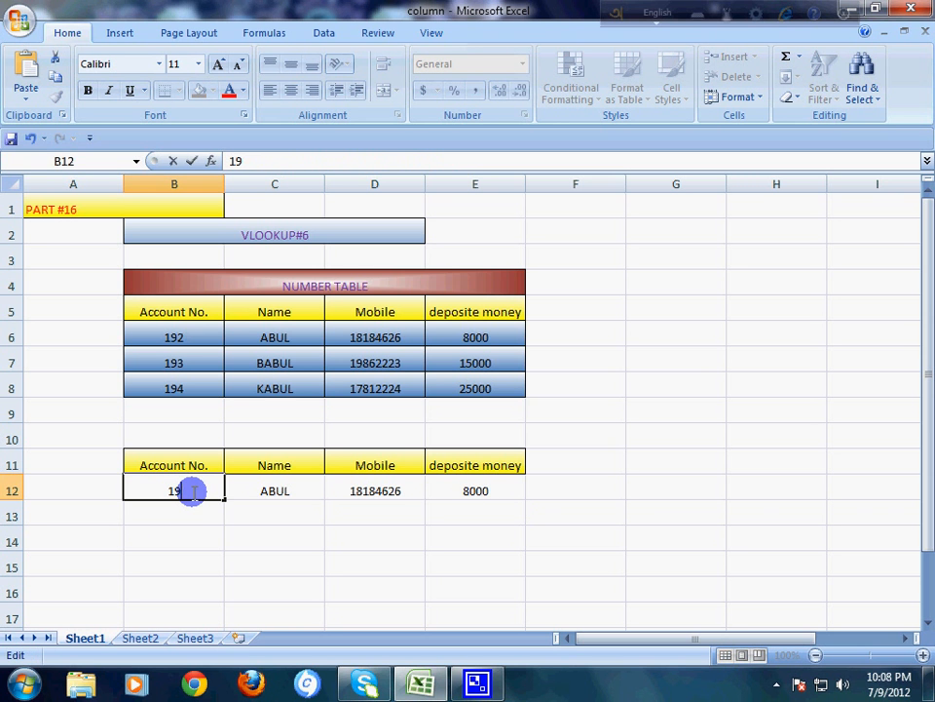
pyautogui.write('3')
pyautogui.press('Return')
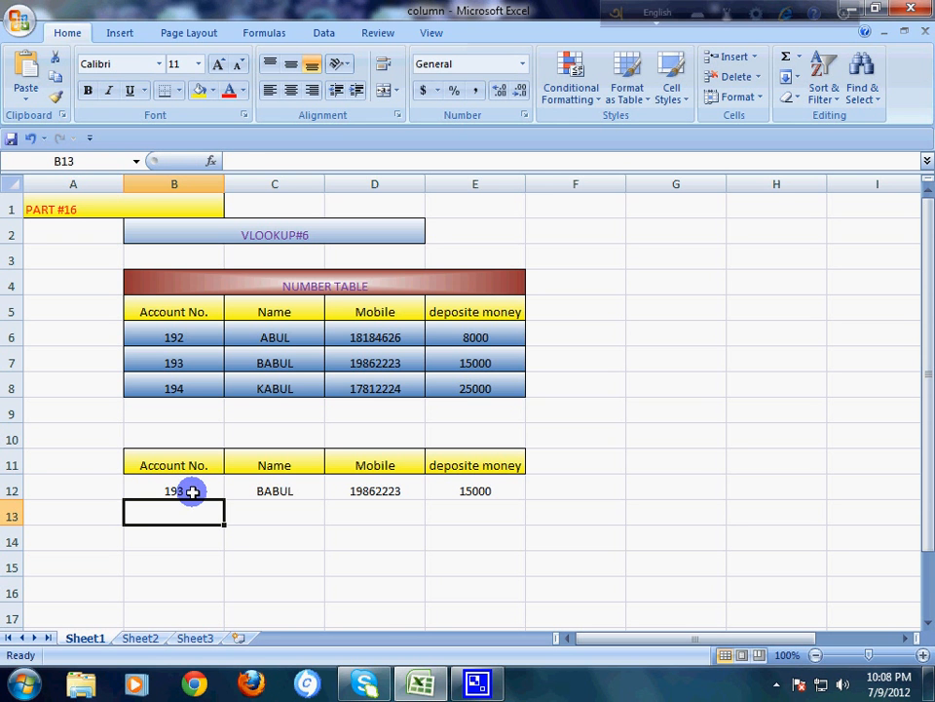
pyautogui.click(199, 490)
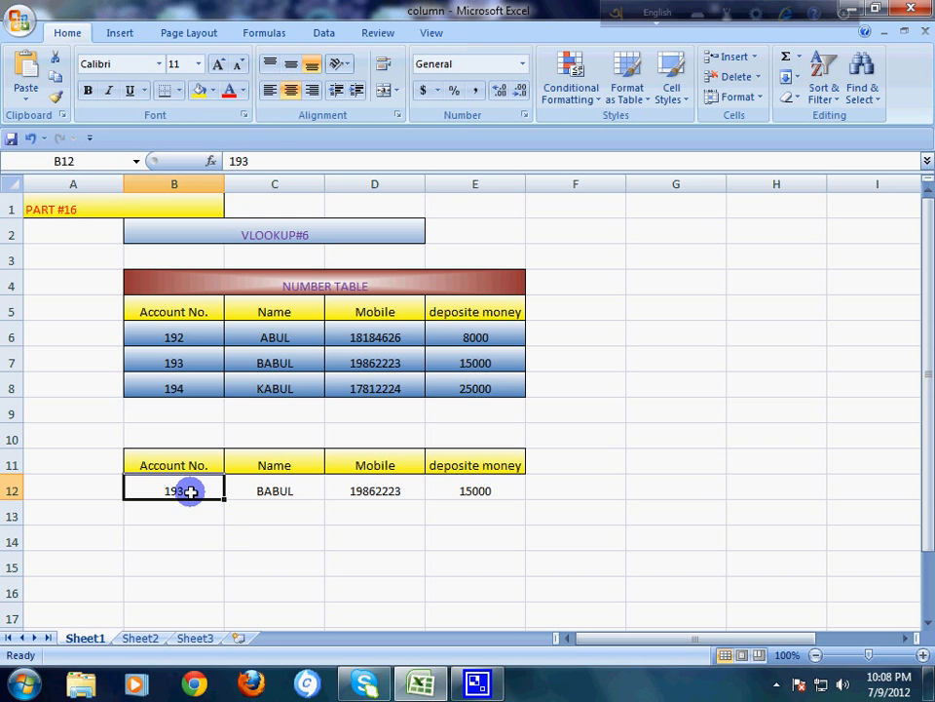
pyautogui.click(317, 34)
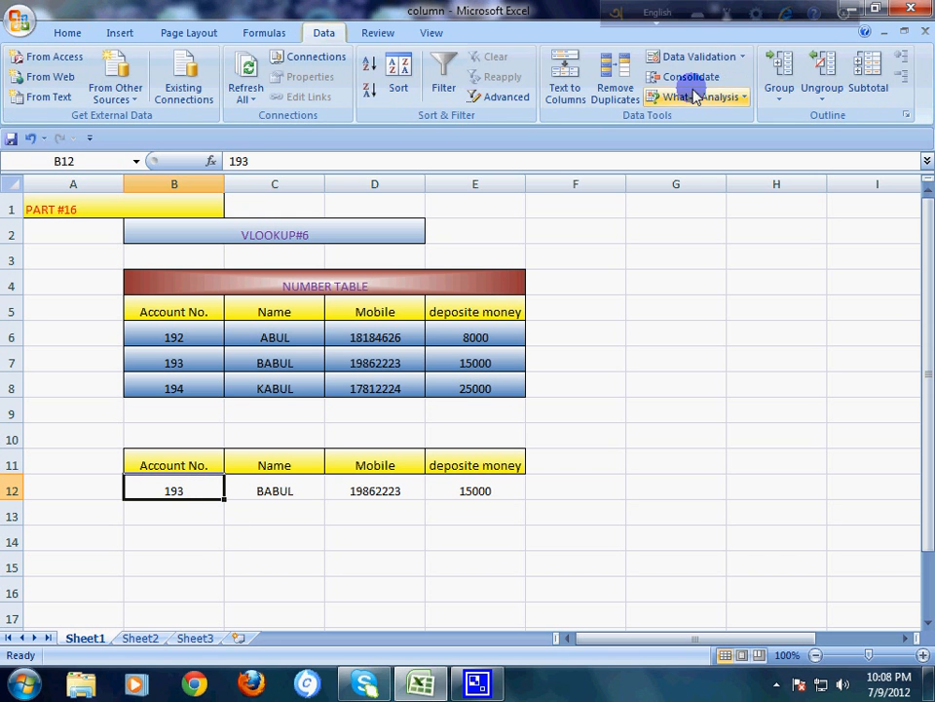
pyautogui.click(708, 56)
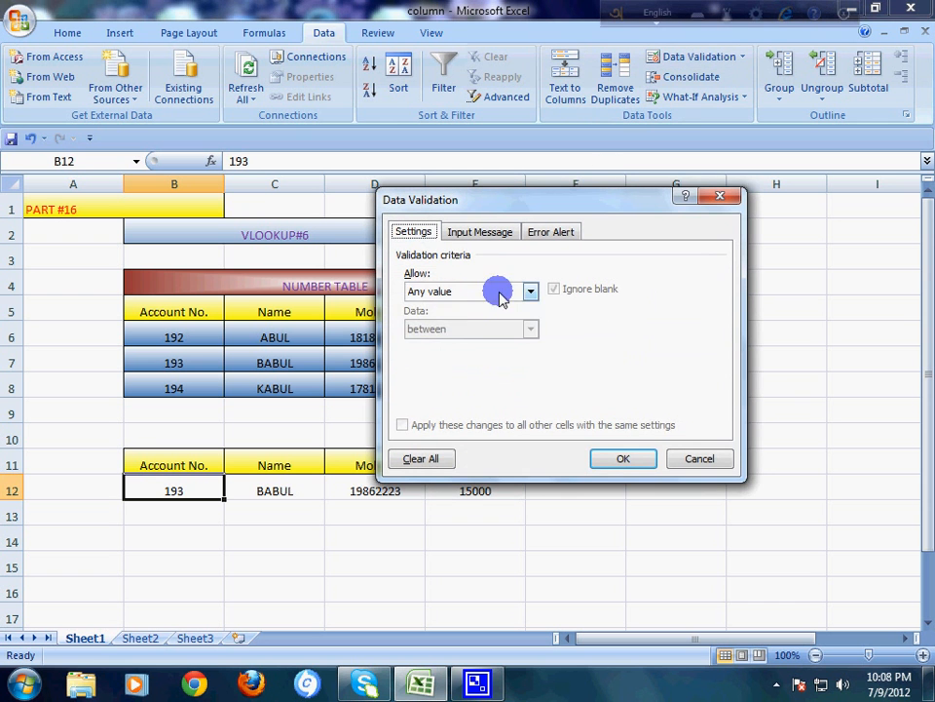
pyautogui.click(501, 291)
pyautogui.click(444, 344)
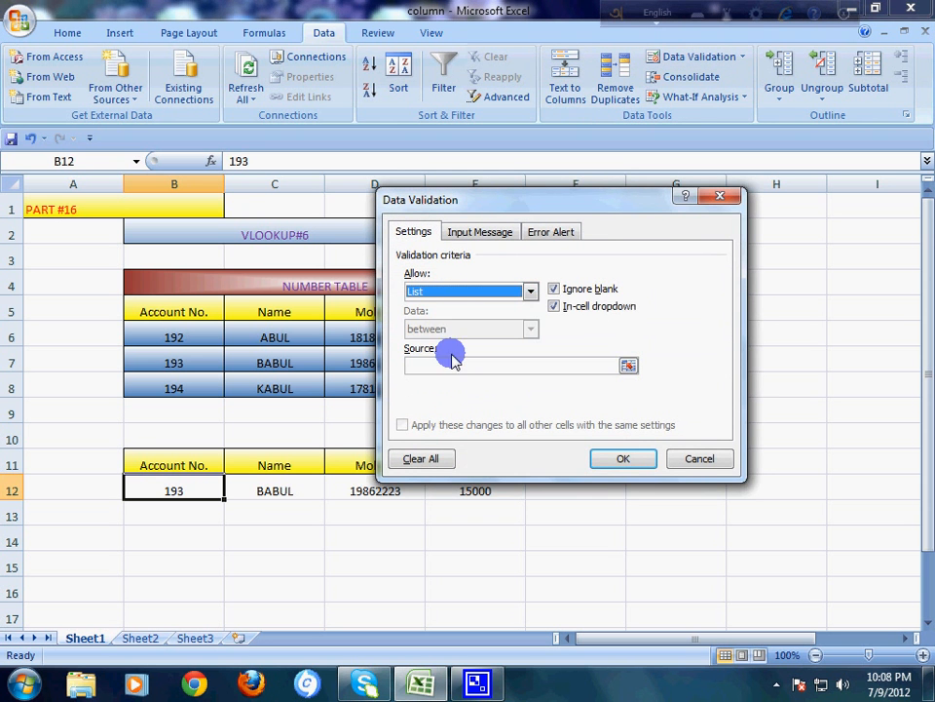
pyautogui.click(629, 365)
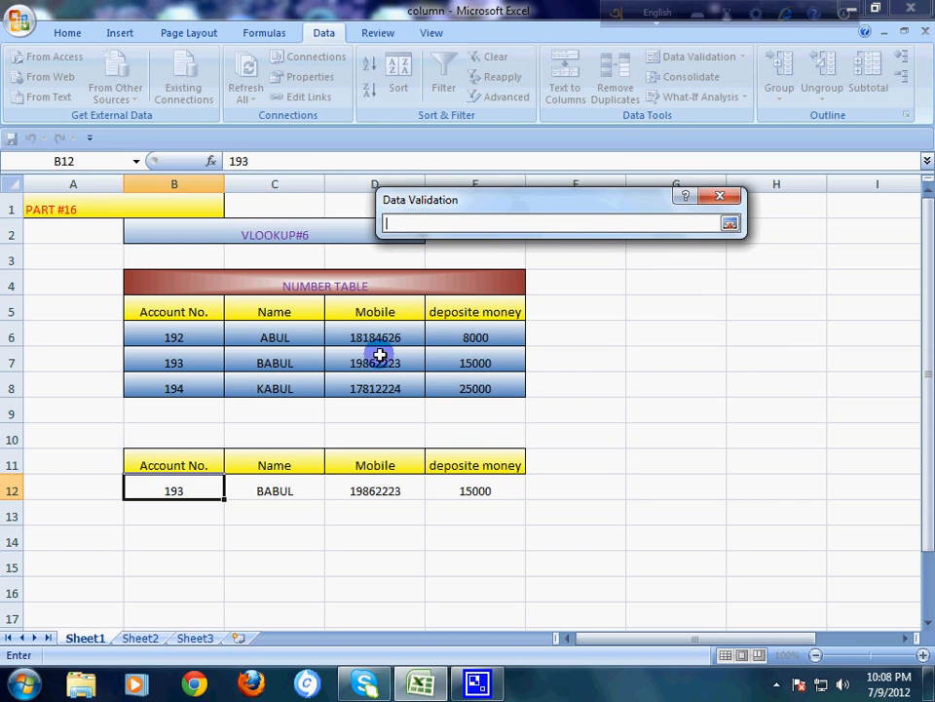
pyautogui.click(719, 200)
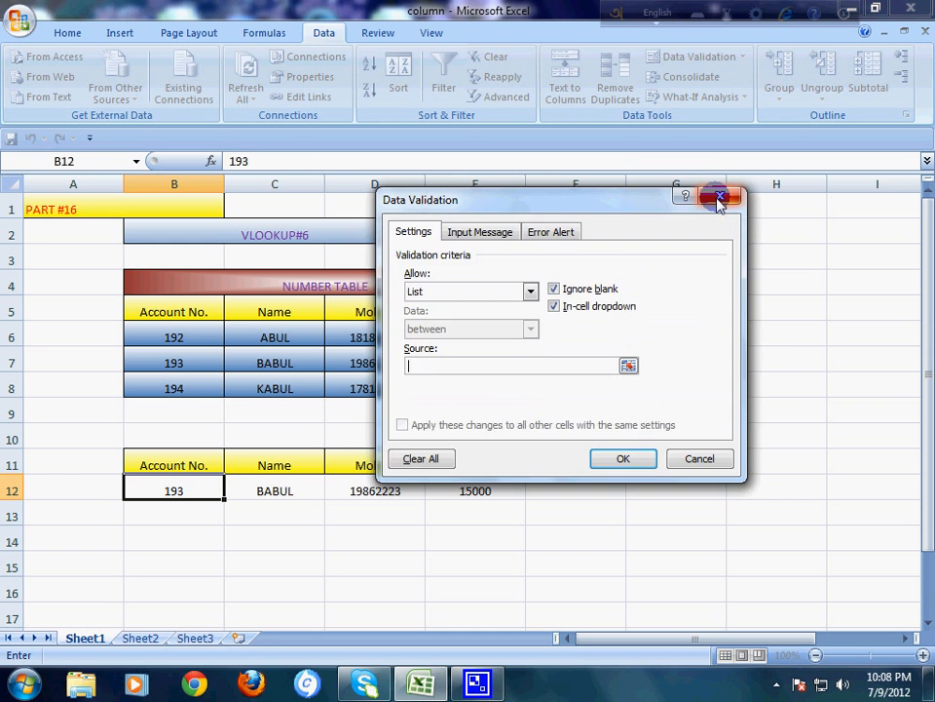
pyautogui.click(708, 459)
pyautogui.press('Return')
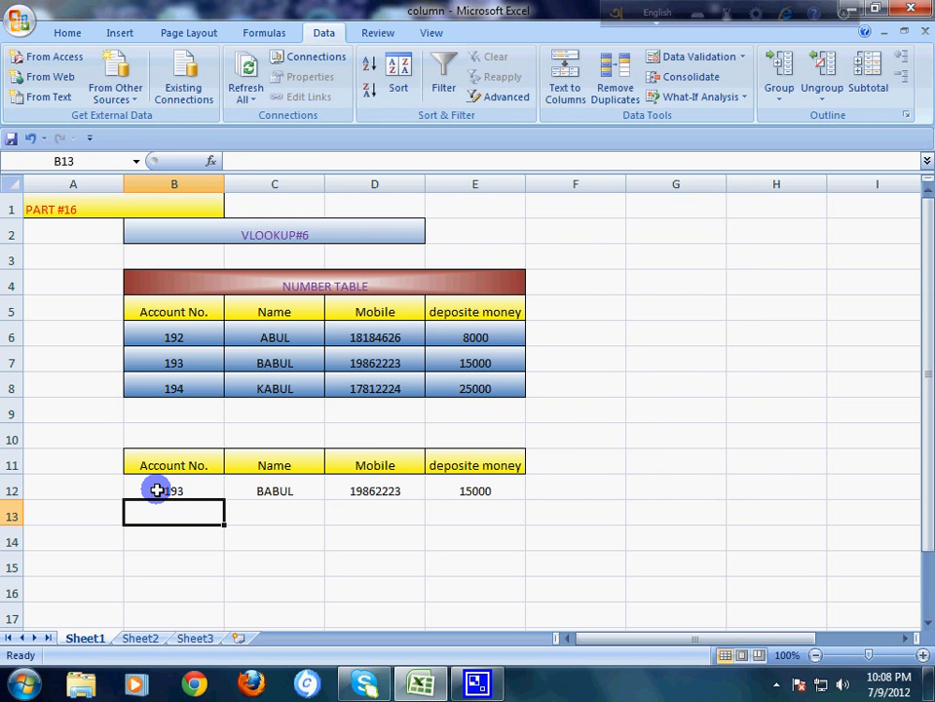
# Step: Apply List data validation with an in-cell dropdown to B12, using the account numbers in =$B$6:$B$8 as the source
pyautogui.click(157, 490)
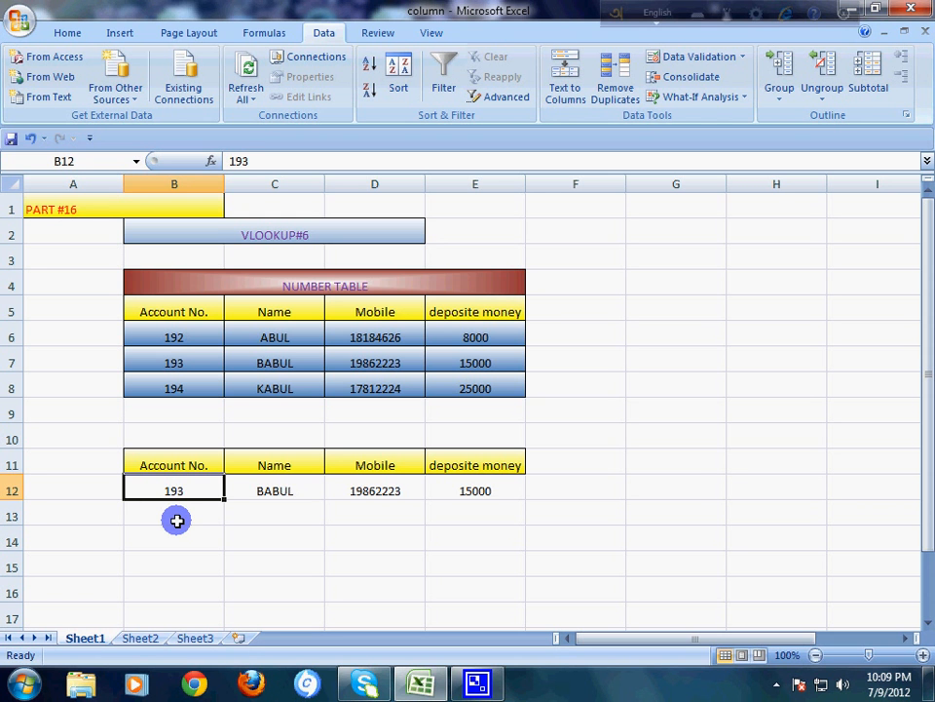
pyautogui.press('alt')
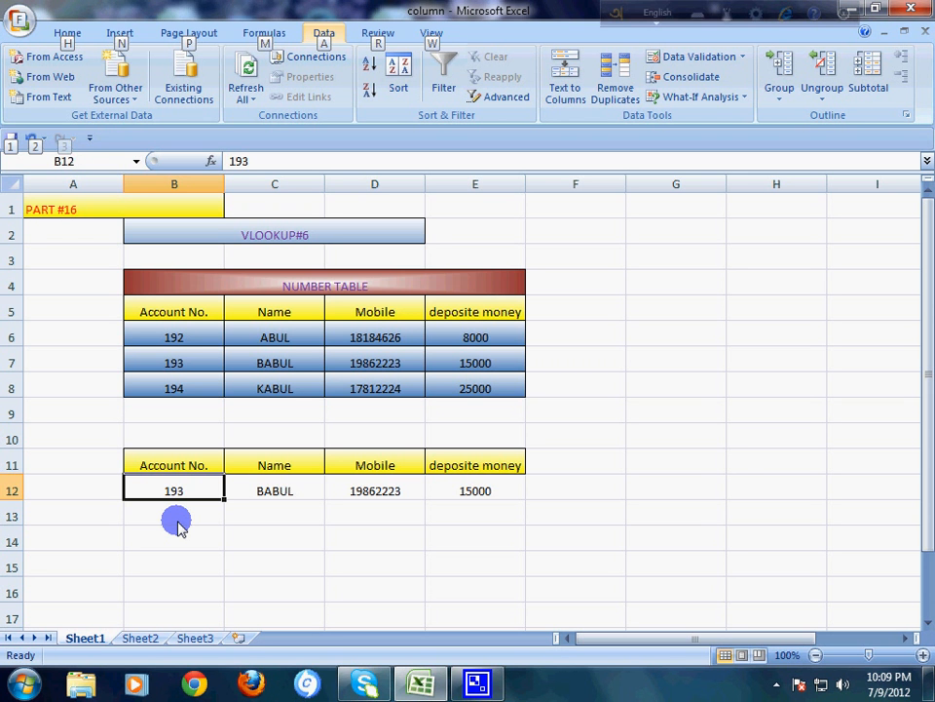
pyautogui.press('d')
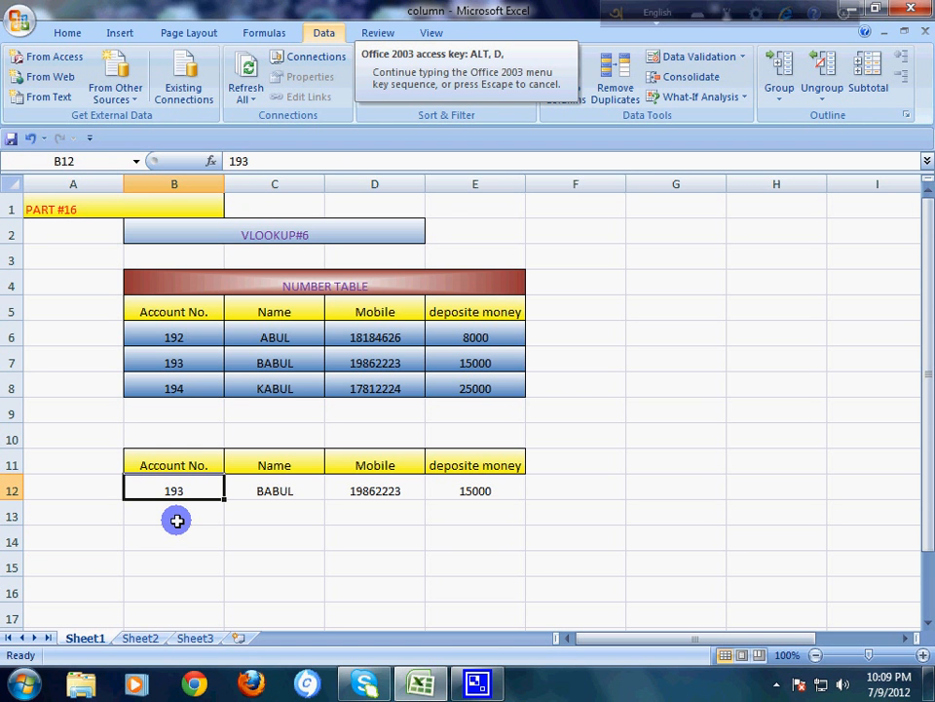
pyautogui.press('l')
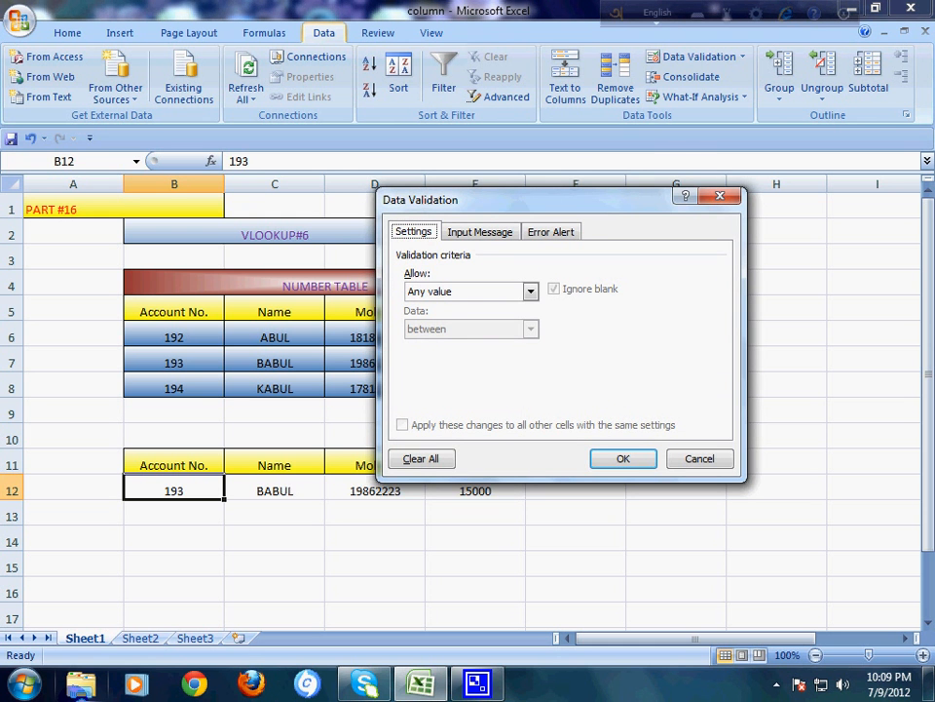
pyautogui.moveTo(524, 207); pyautogui.dragTo(585, 215)
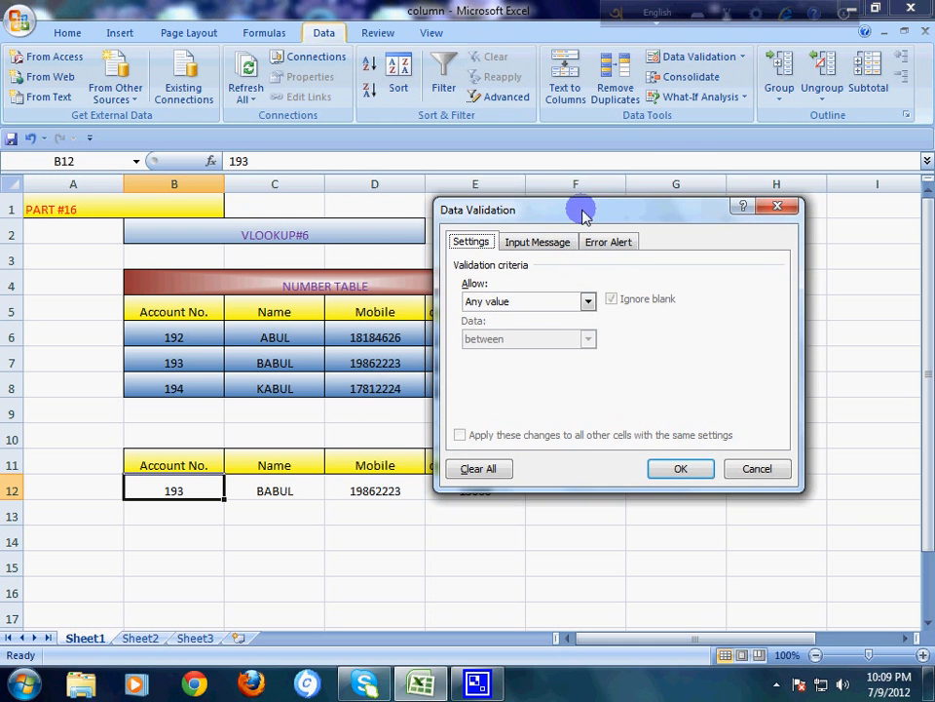
pyautogui.click(589, 302)
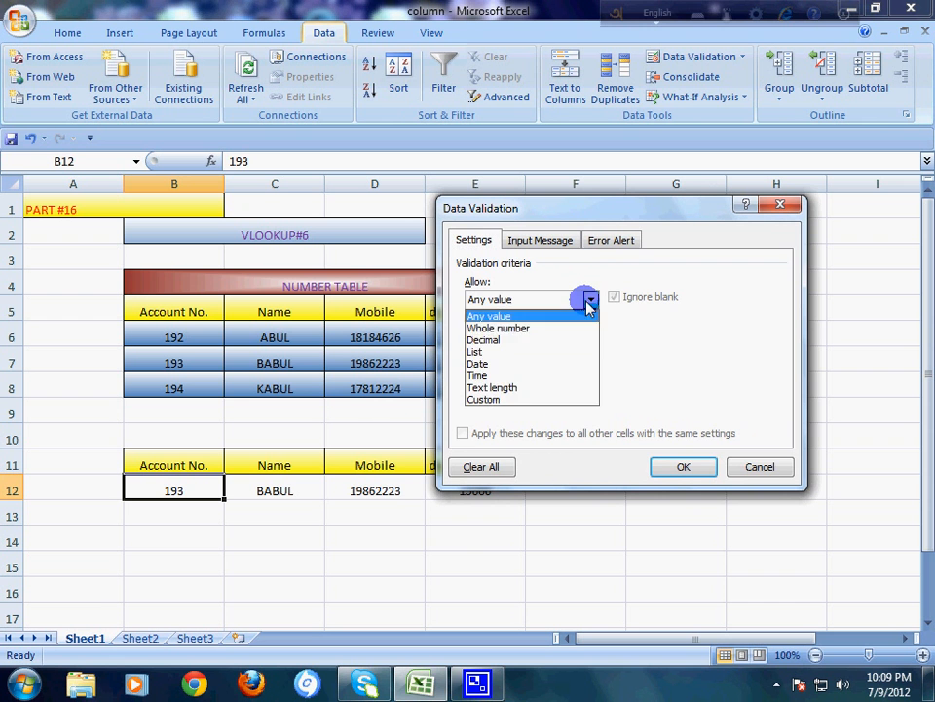
pyautogui.click(478, 351)
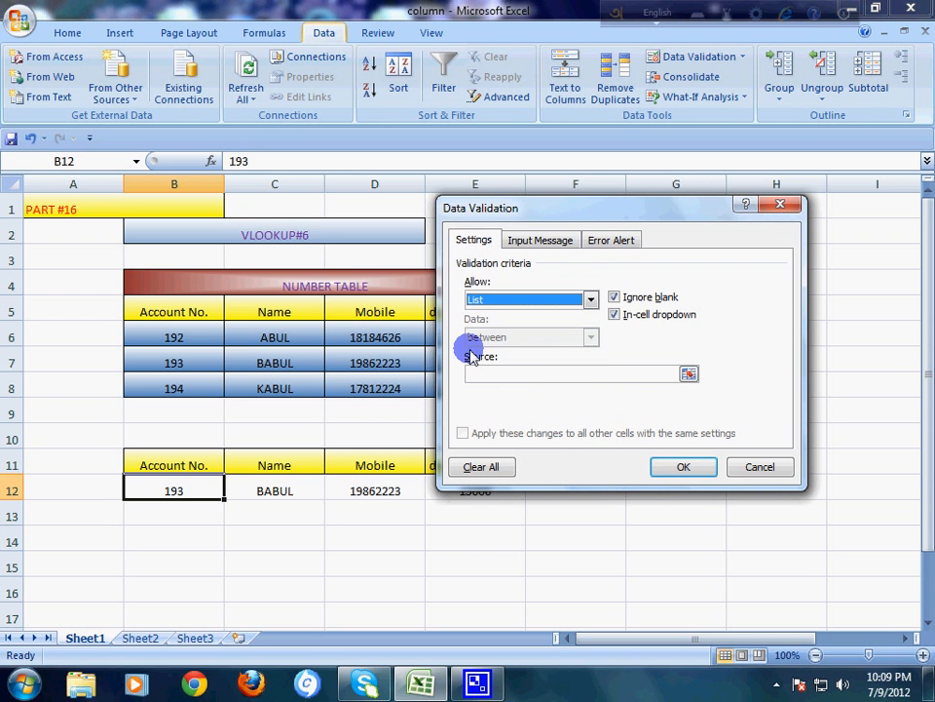
pyautogui.click(688, 374)
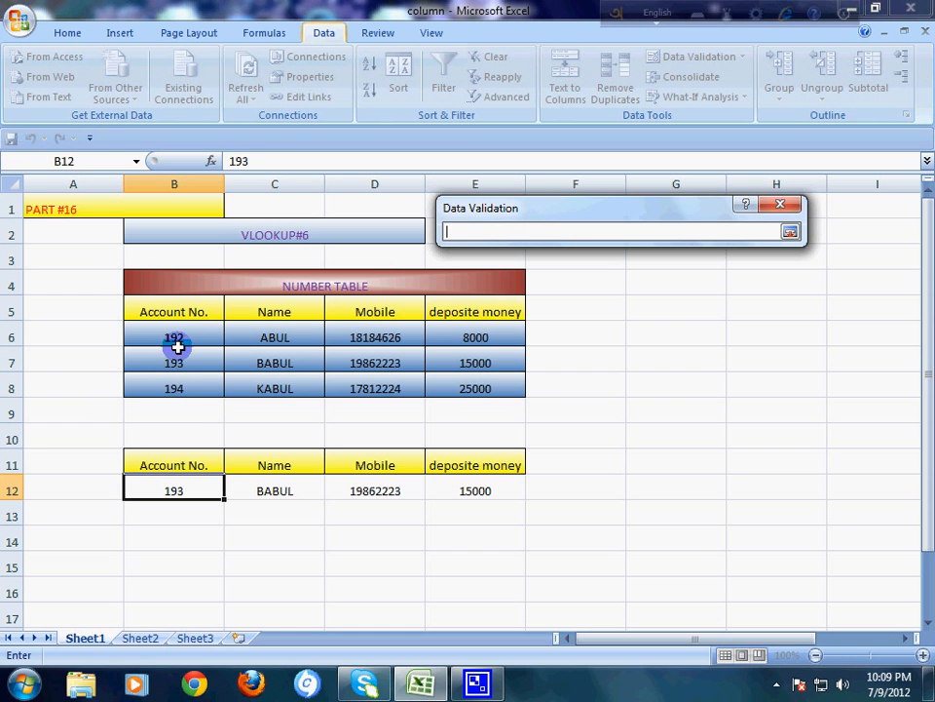
pyautogui.moveTo(173, 331); pyautogui.dragTo(177, 379)
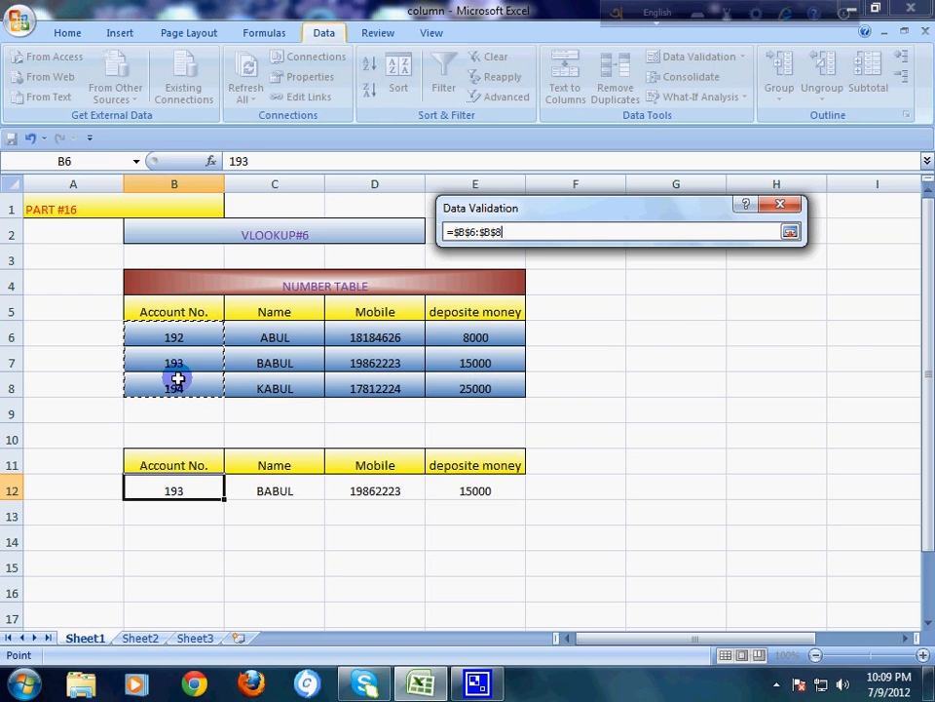
pyautogui.press('Return')
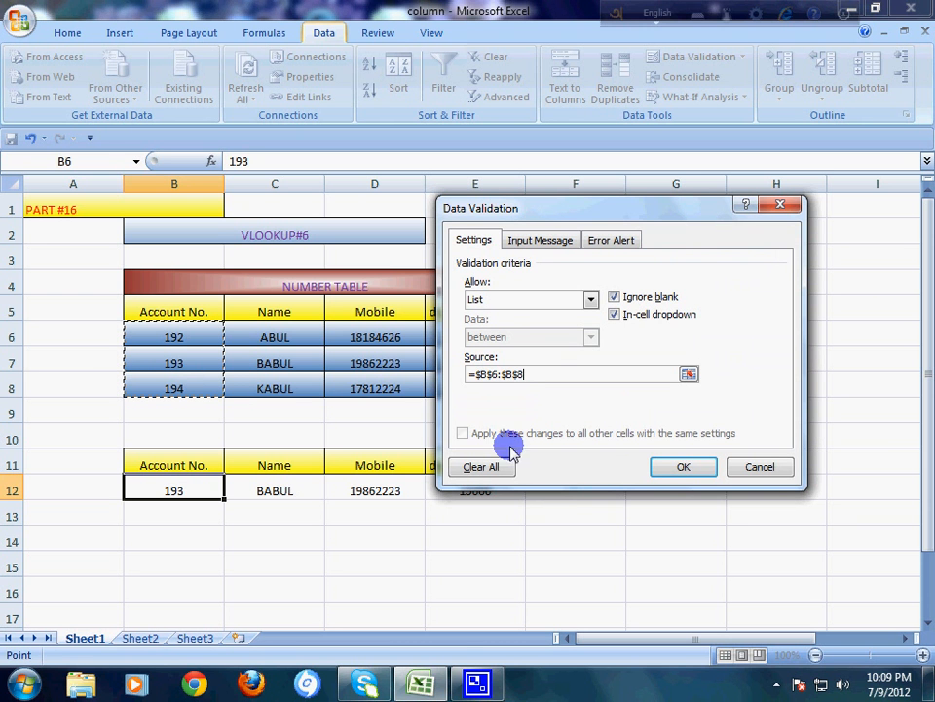
pyautogui.click(679, 469)
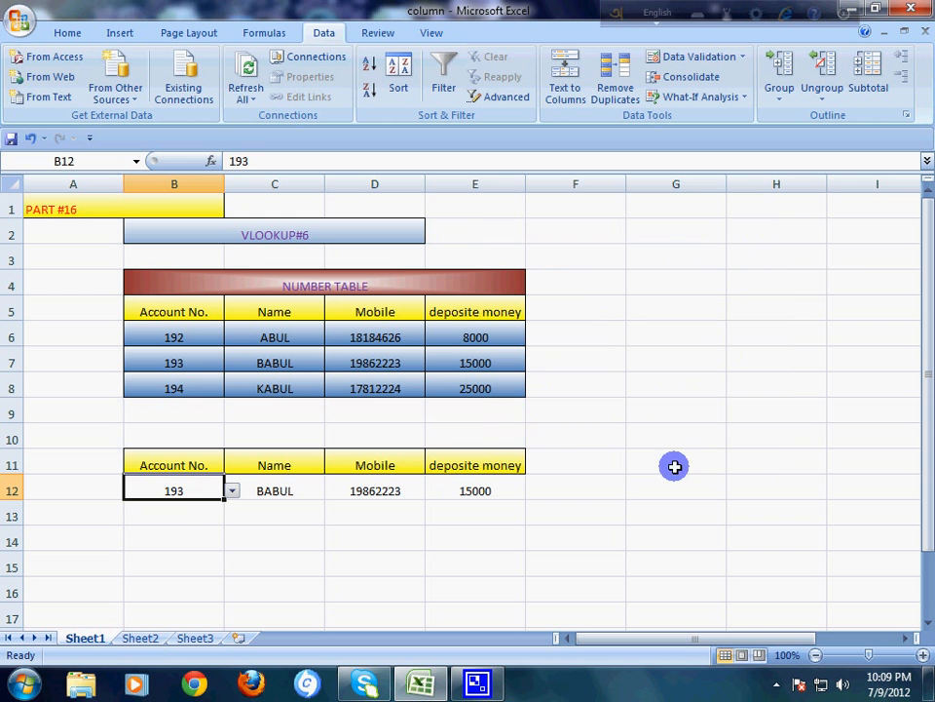
# Step: Test the account dropdown in B12 by choosing the first and then the second account number
pyautogui.click(232, 492)
pyautogui.click(179, 503)
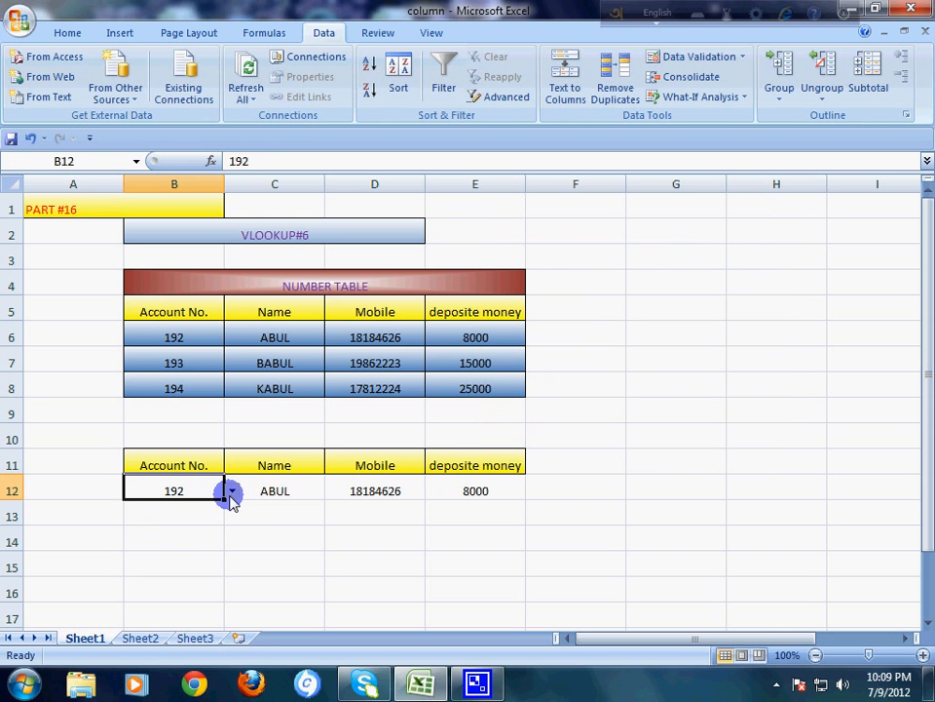
pyautogui.click(232, 492)
pyautogui.click(215, 503)
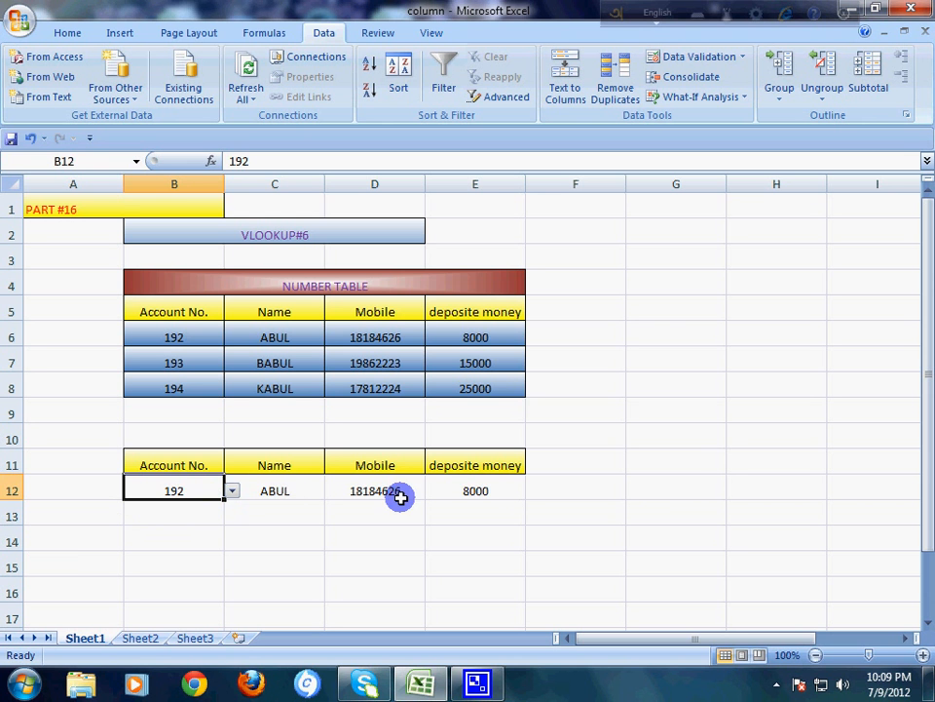
pyautogui.click(232, 492)
pyautogui.click(185, 517)
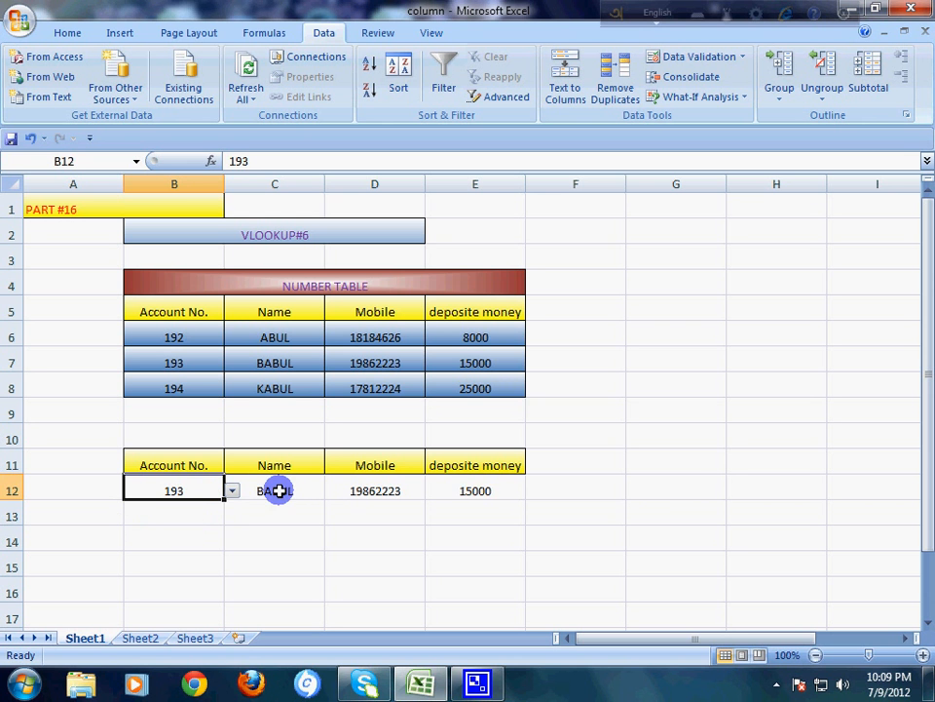
pyautogui.click(371, 557)
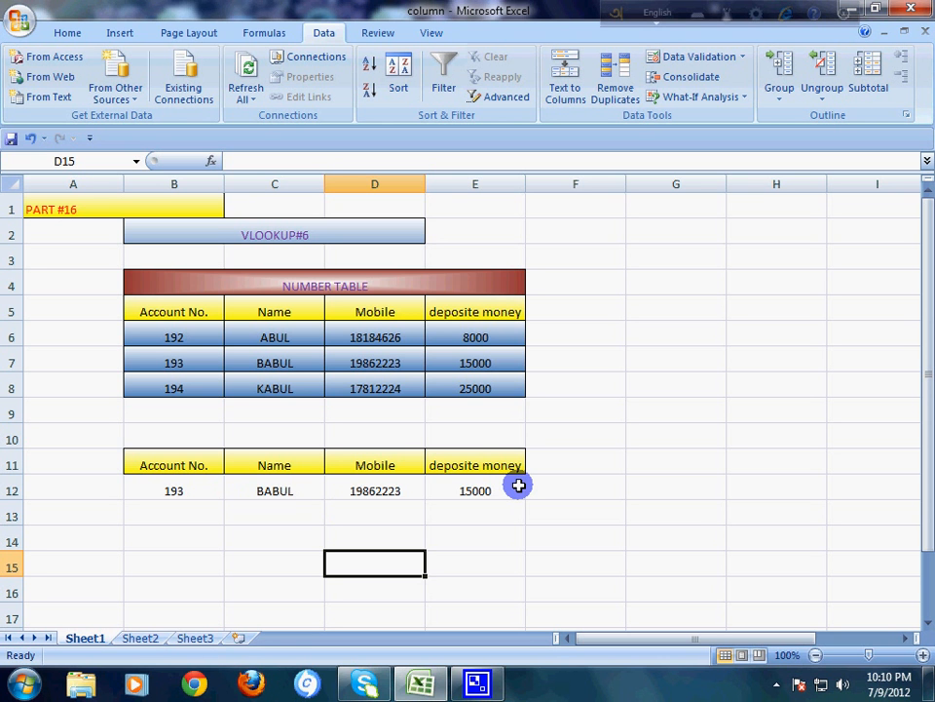
# Step: Choose the third account number from the dropdown list in B12
pyautogui.click(195, 491)
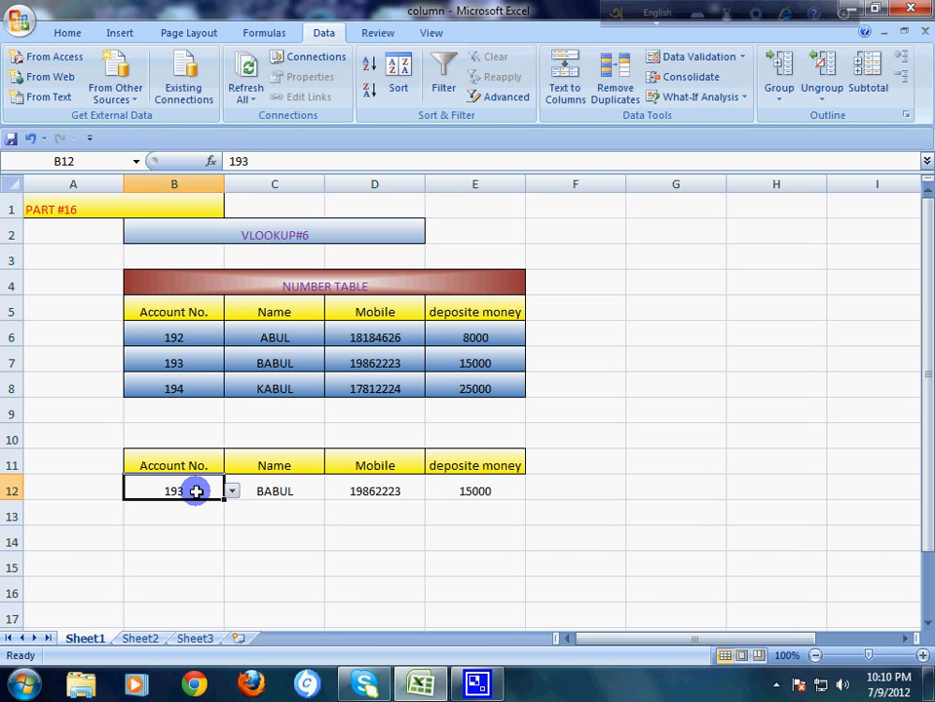
pyautogui.click(232, 491)
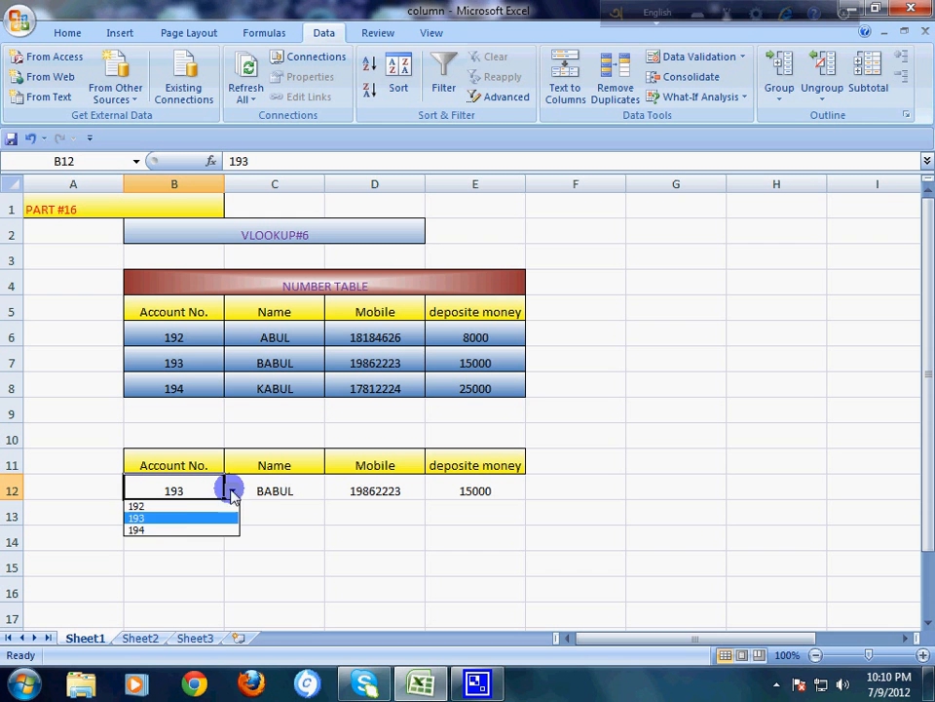
pyautogui.click(166, 529)
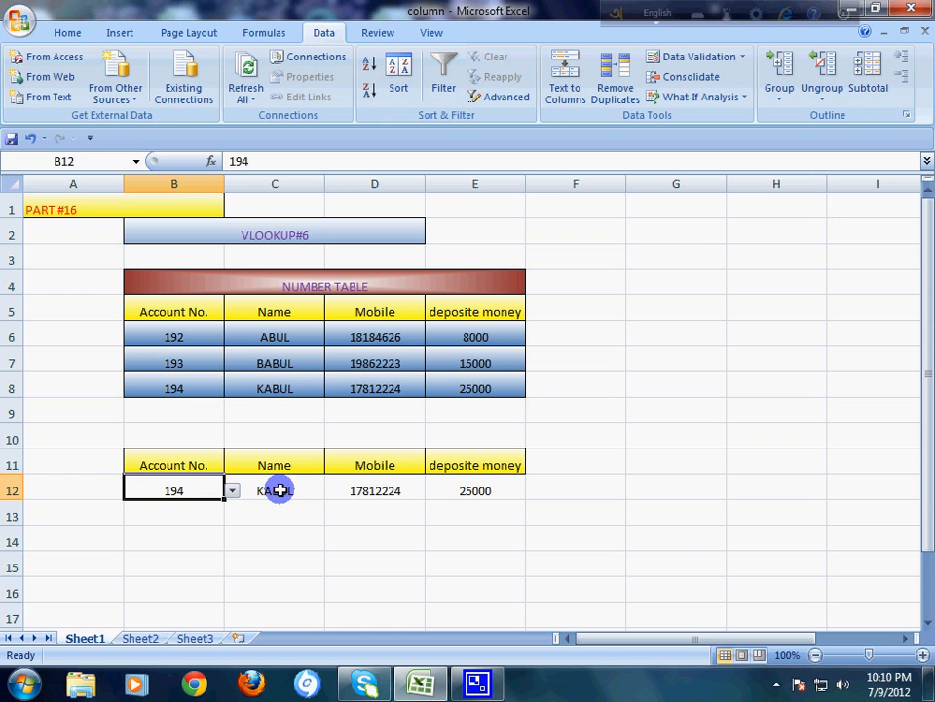
pyautogui.click(249, 514)
pyautogui.click(217, 491)
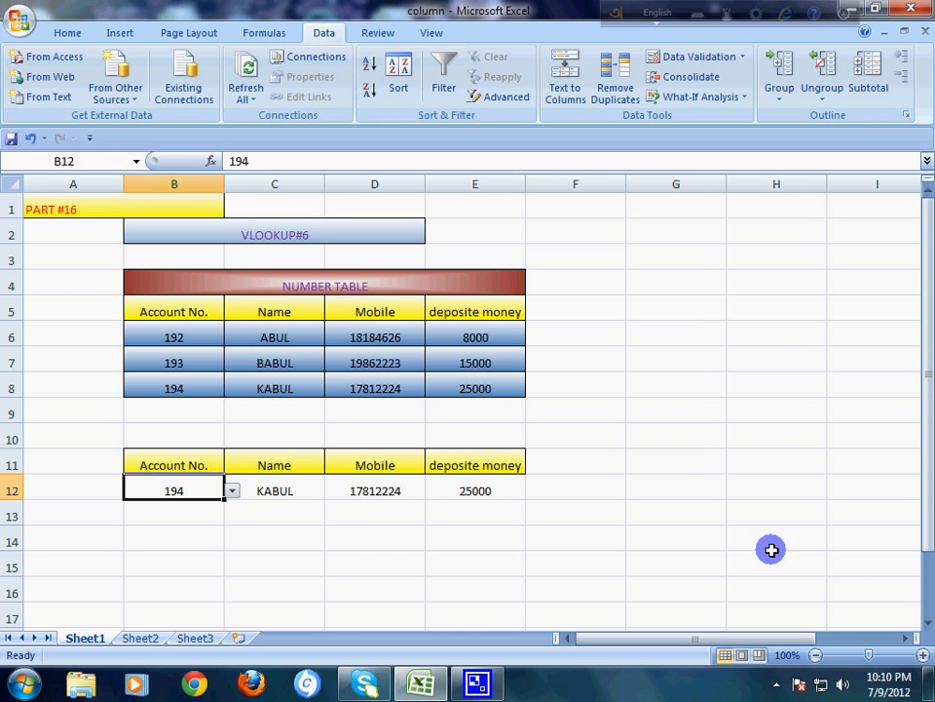
pyautogui.click(777, 687)
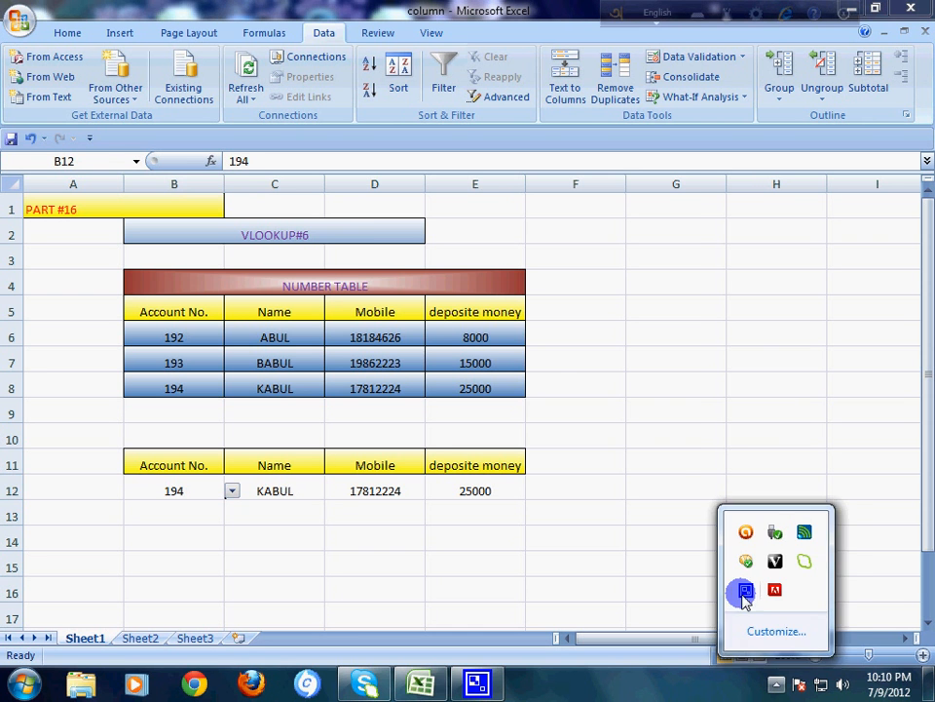